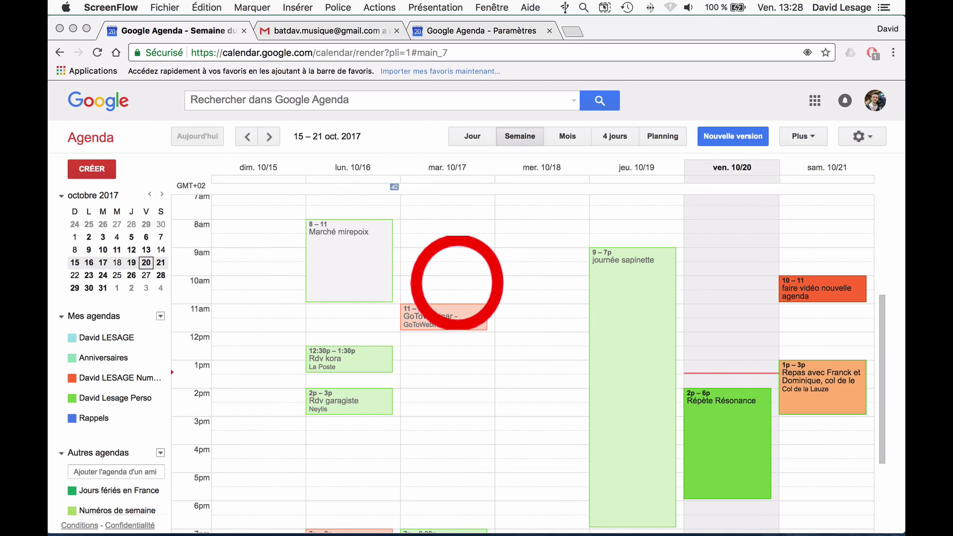
# Update the calendar to the new version and accept the introduction to its redesign.
pyautogui.scroll(1, 459, 284)
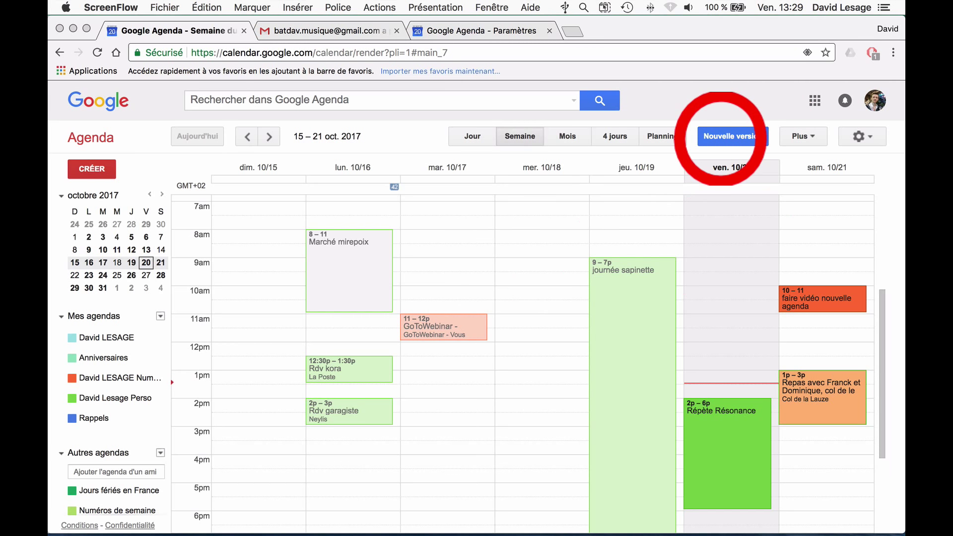
pyautogui.click(723, 137)
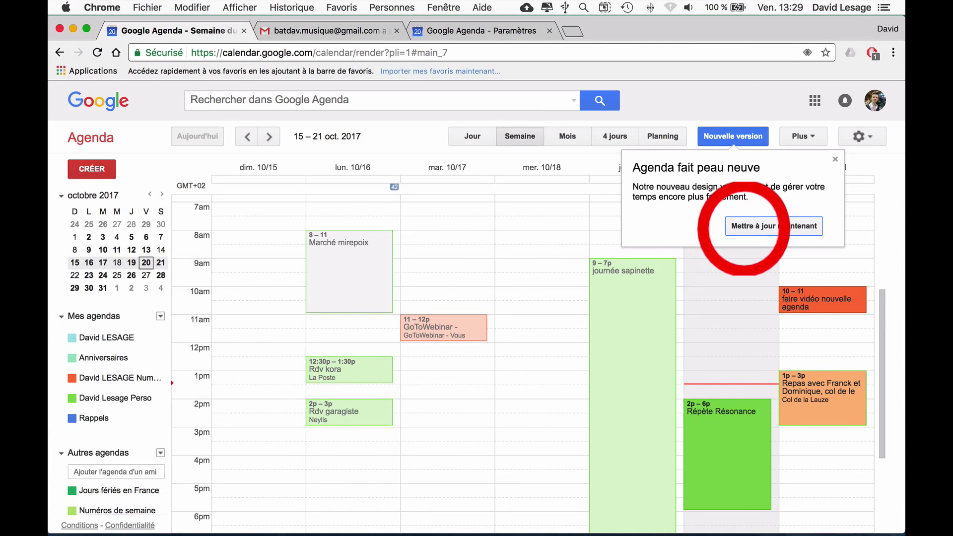
pyautogui.click(744, 228)
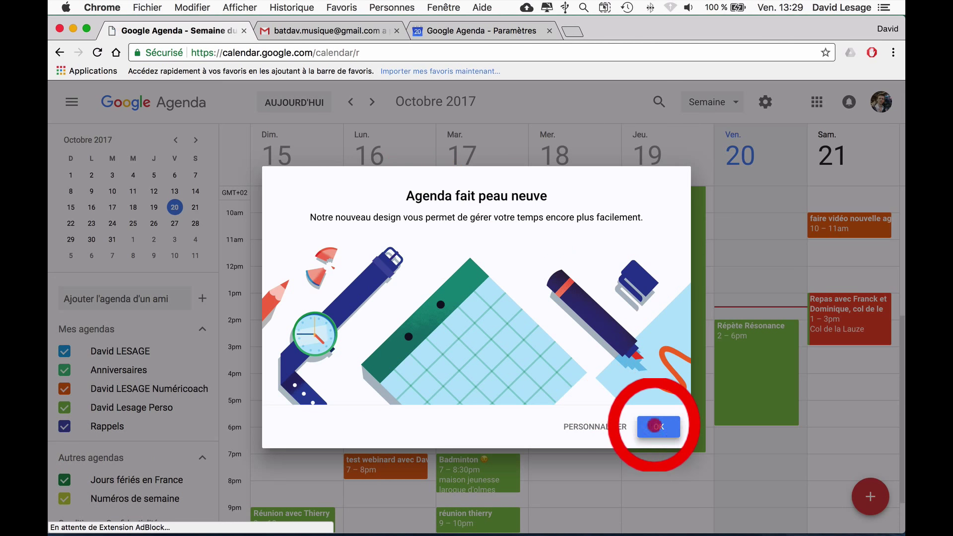
pyautogui.click(657, 426)
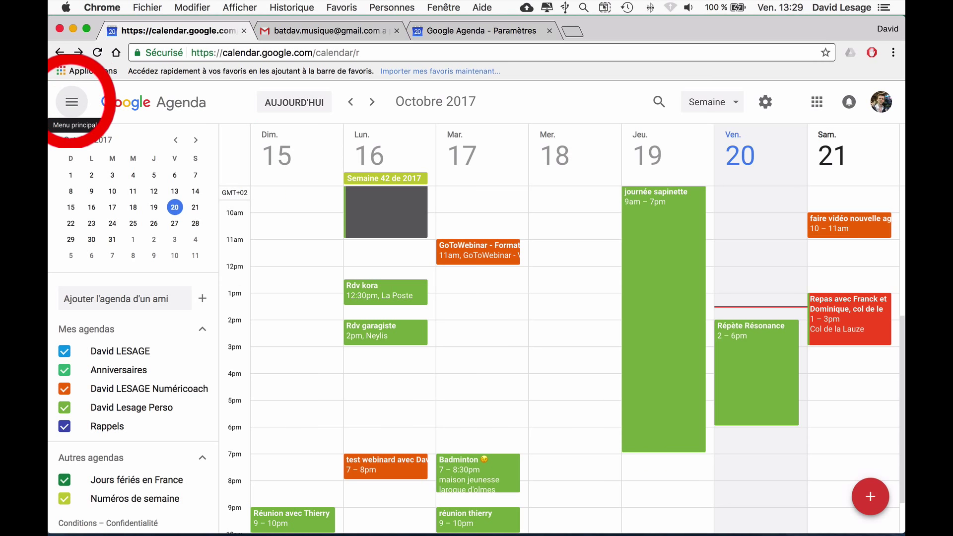
# Hide and restore the side panel, and browse the mini calendar's months between January 2018 and November 2017.
pyautogui.click(72, 102)
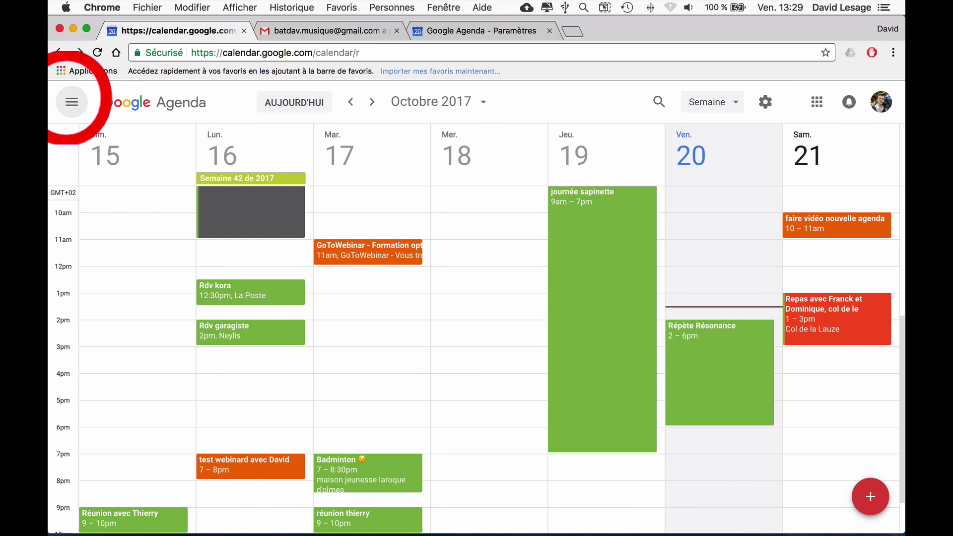
pyautogui.click(72, 102)
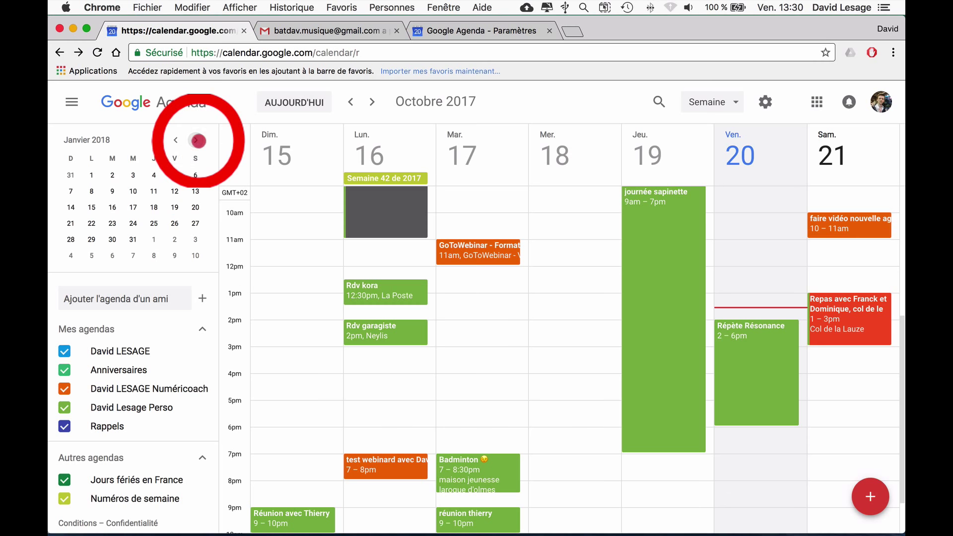
pyautogui.click(197, 141)
pyautogui.click(175, 140)
pyautogui.click(175, 140)
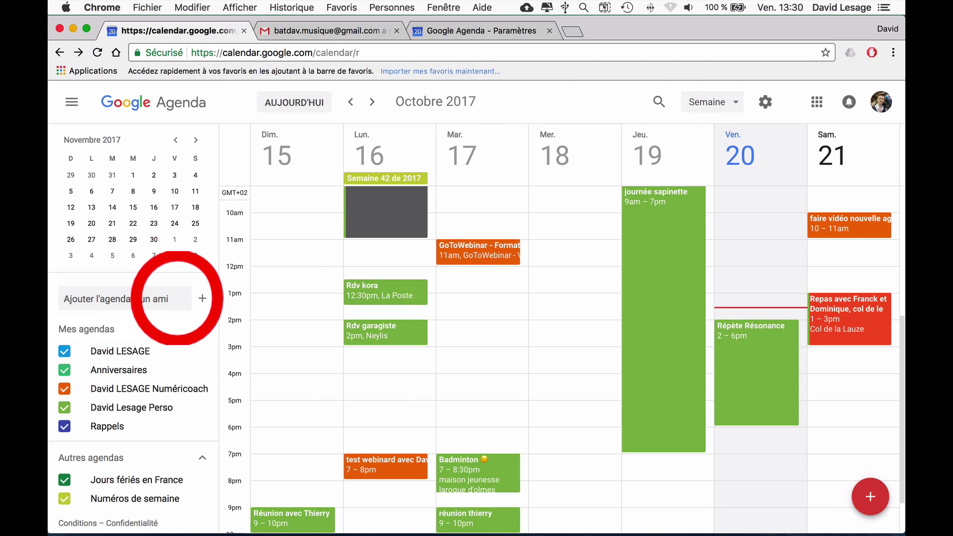
# Browse the suggested calendars that can be added, including holidays and sports, and return to the main calendar.
pyautogui.click(177, 298)
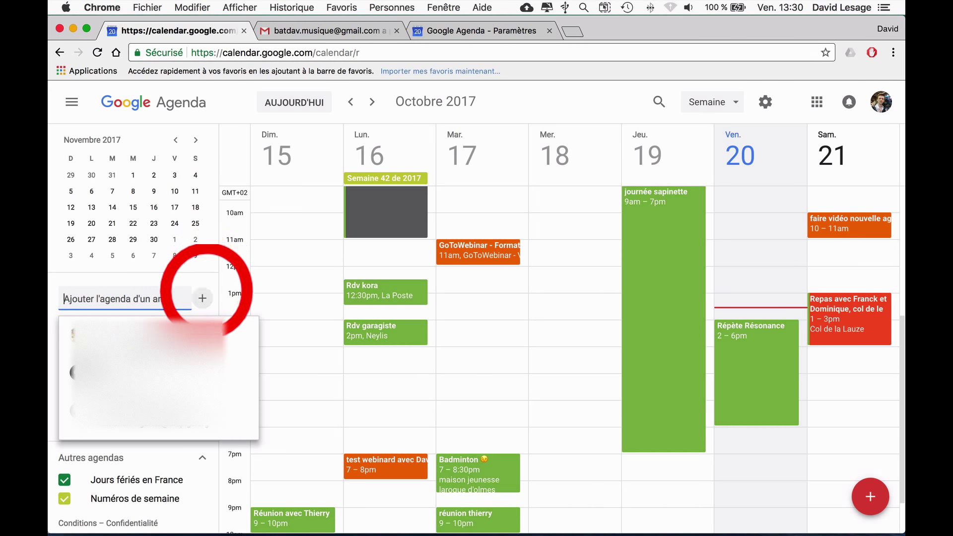
pyautogui.click(202, 298)
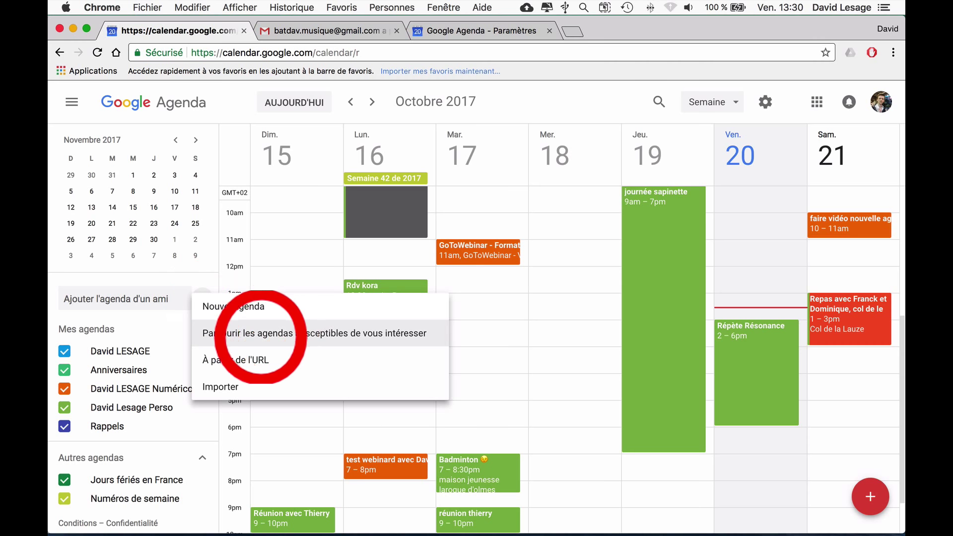
pyautogui.click(367, 339)
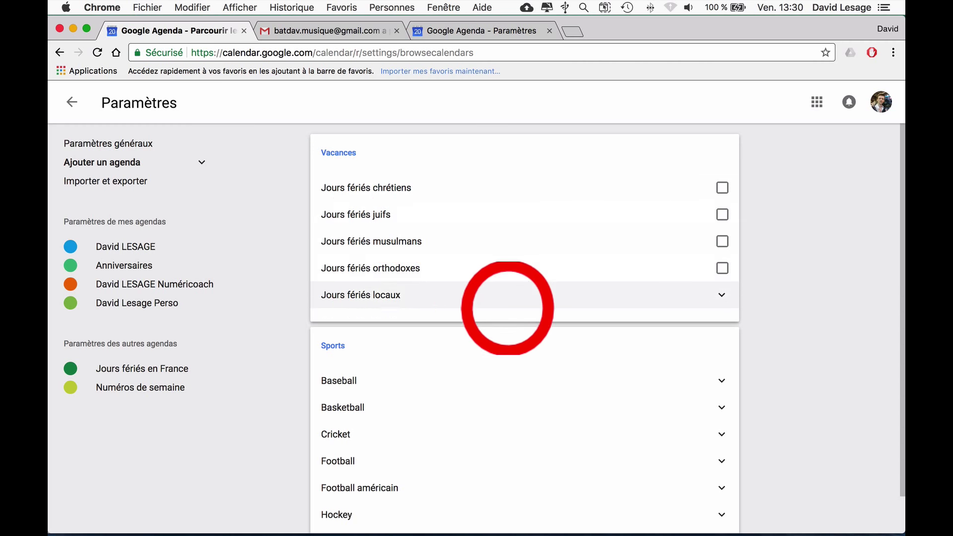
pyautogui.scroll(-2, 440, 309)
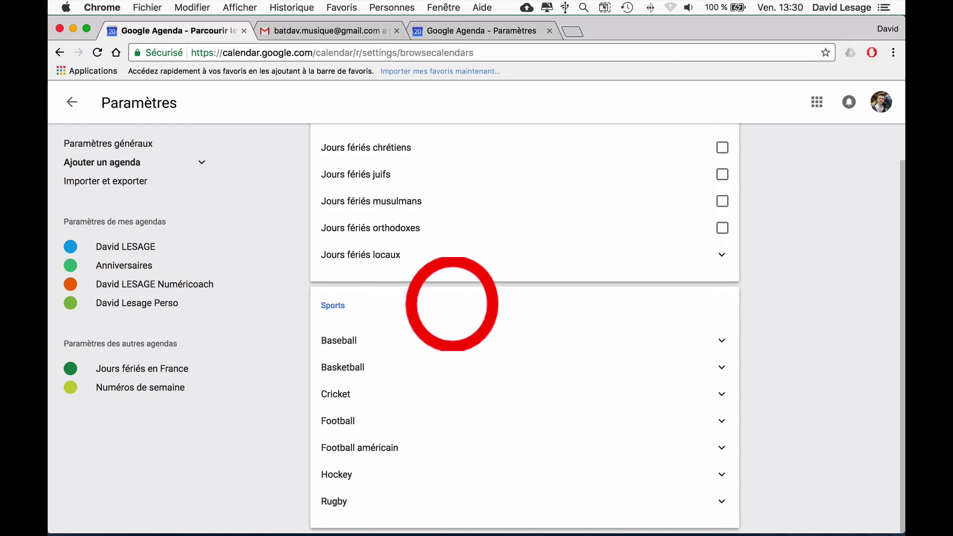
pyautogui.scroll(2, 387, 248)
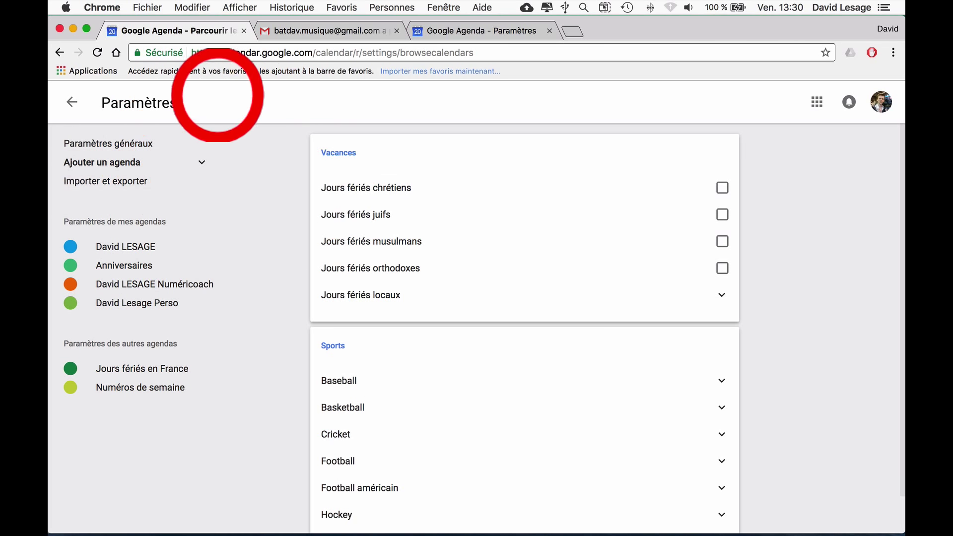
pyautogui.click(72, 102)
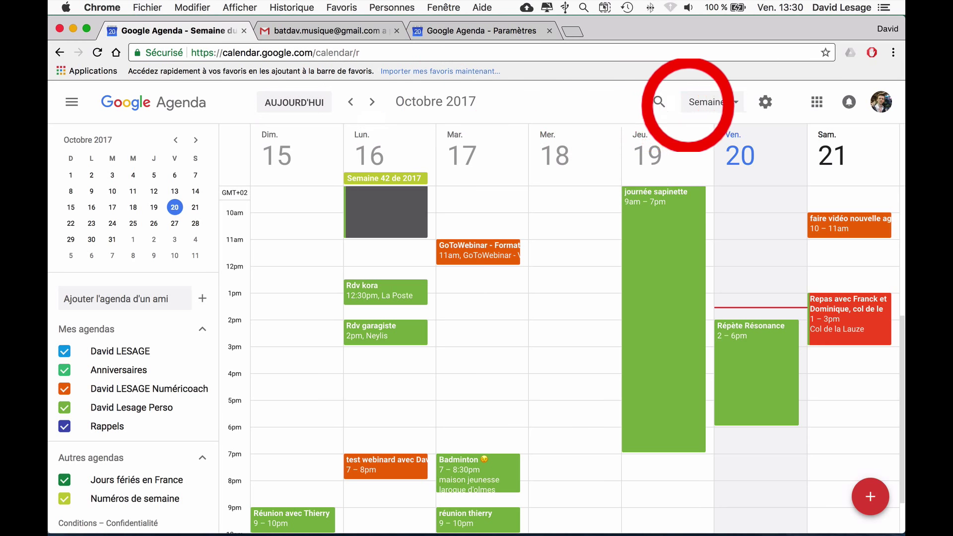
# Display the events in Planning view, and examine 20 October in Jour view across its hours.
pyautogui.click(701, 105)
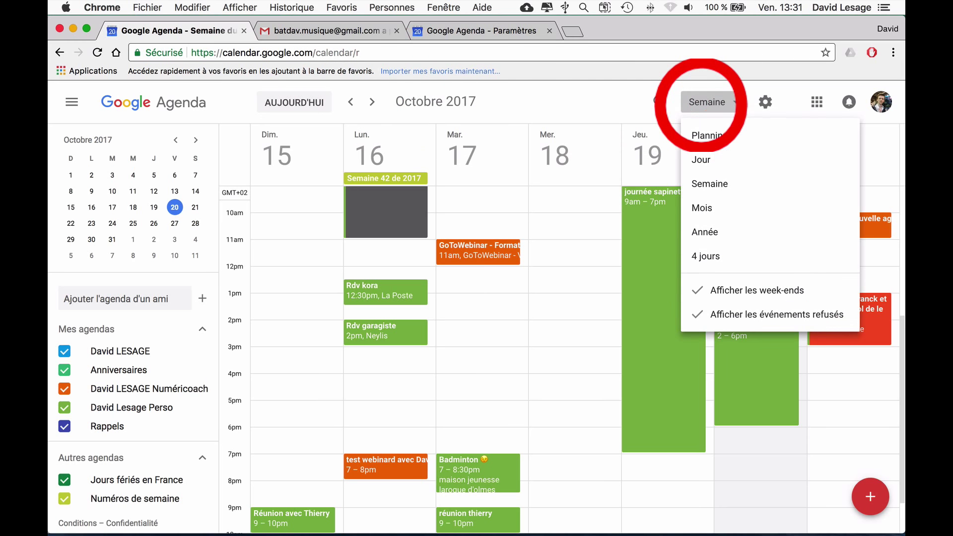
pyautogui.click(705, 133)
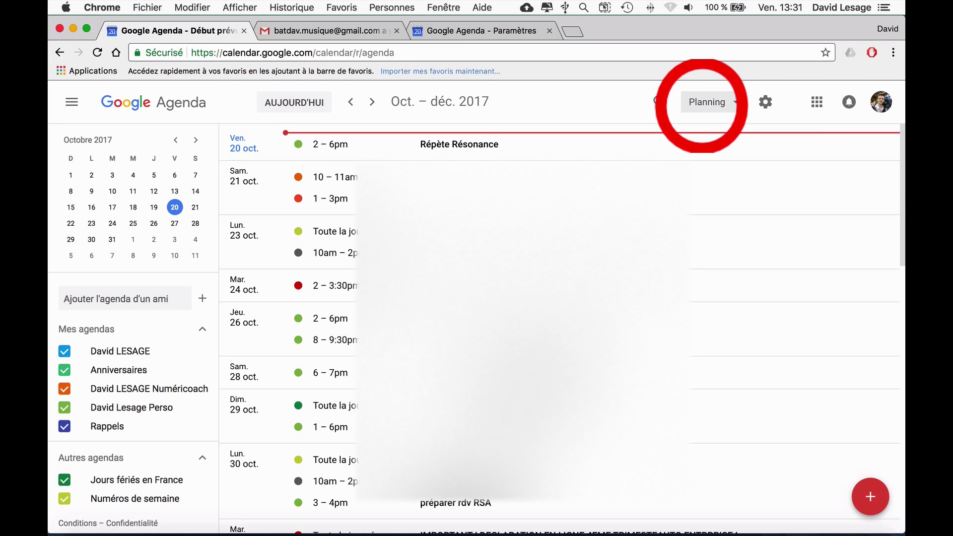
pyautogui.click(701, 104)
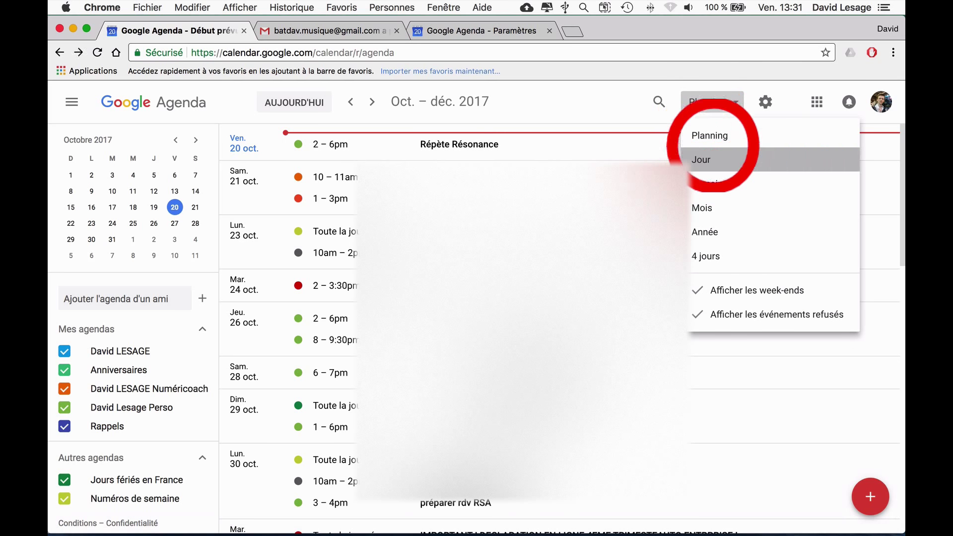
pyautogui.click(715, 153)
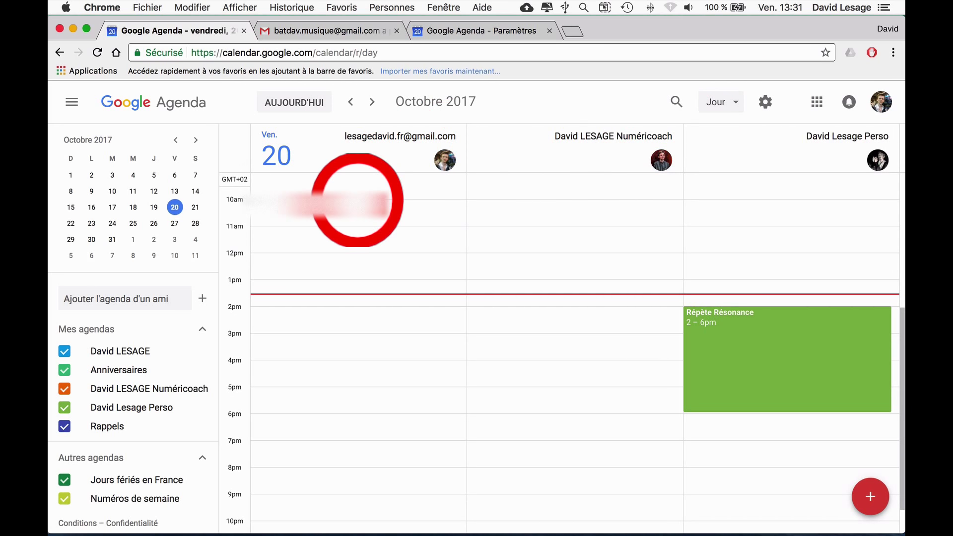
pyautogui.scroll(4, 532, 287)
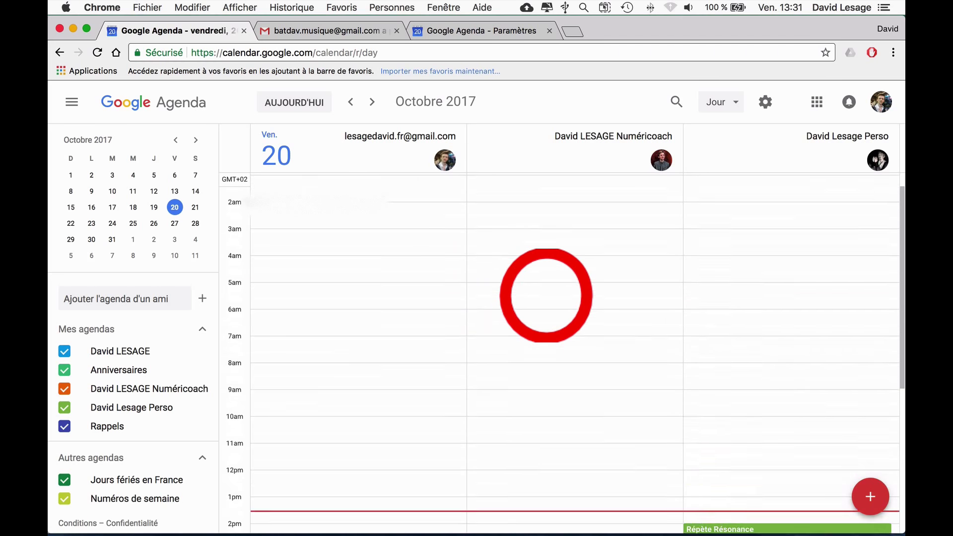
pyautogui.scroll(-4, 543, 308)
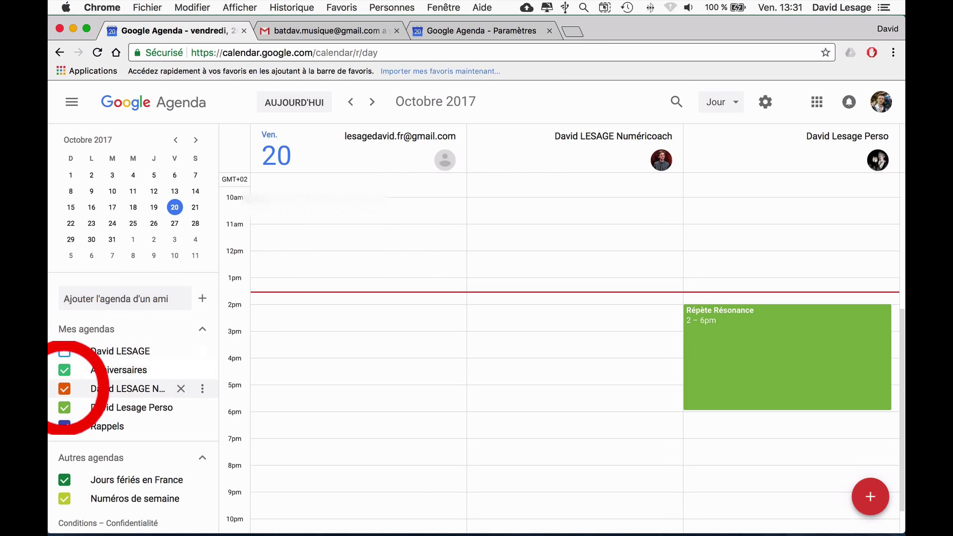
# Hide the Numéricoach calendar from the Jour view, show it again, and look over the day's columns.
pyautogui.click(70, 389)
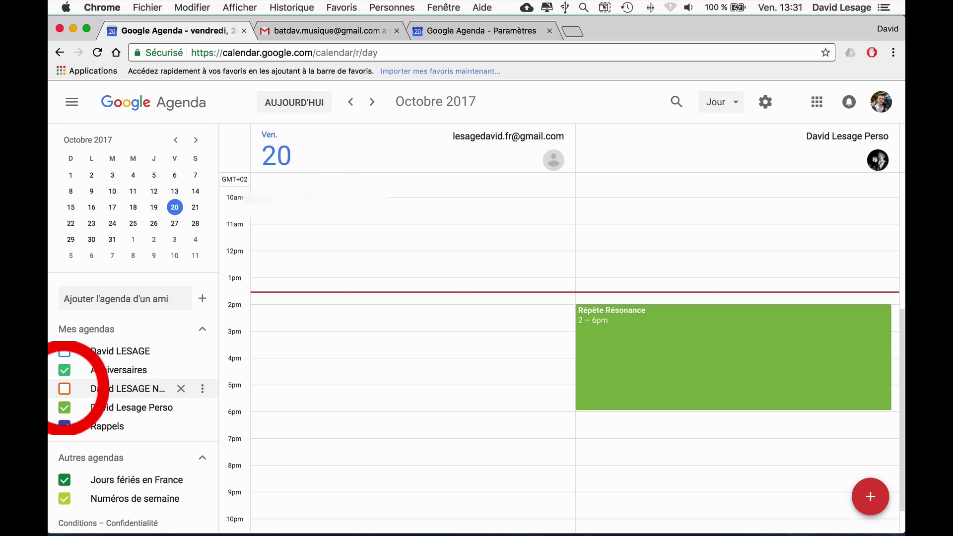
pyautogui.click(64, 389)
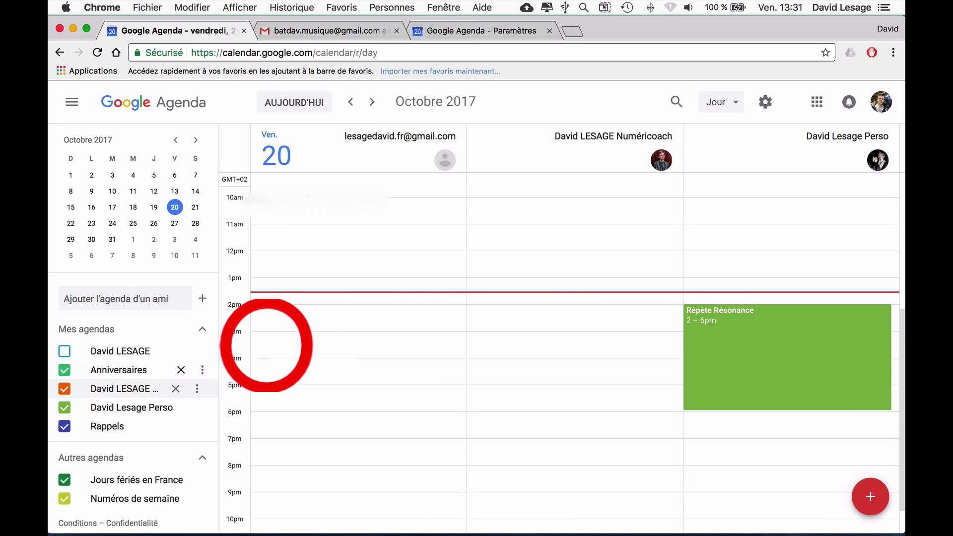
pyautogui.scroll(-1, 594, 228)
pyautogui.scroll(5, 561, 243)
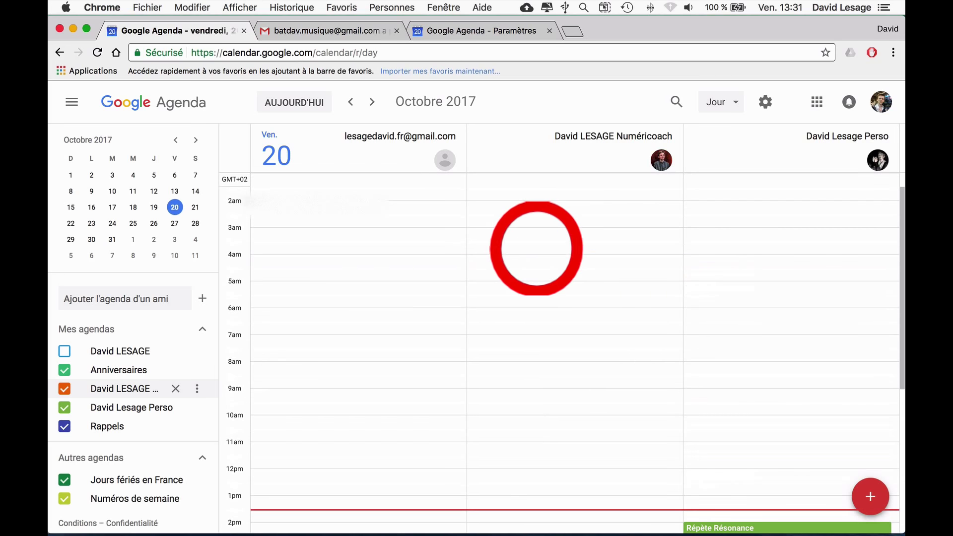
pyautogui.scroll(-5, 480, 260)
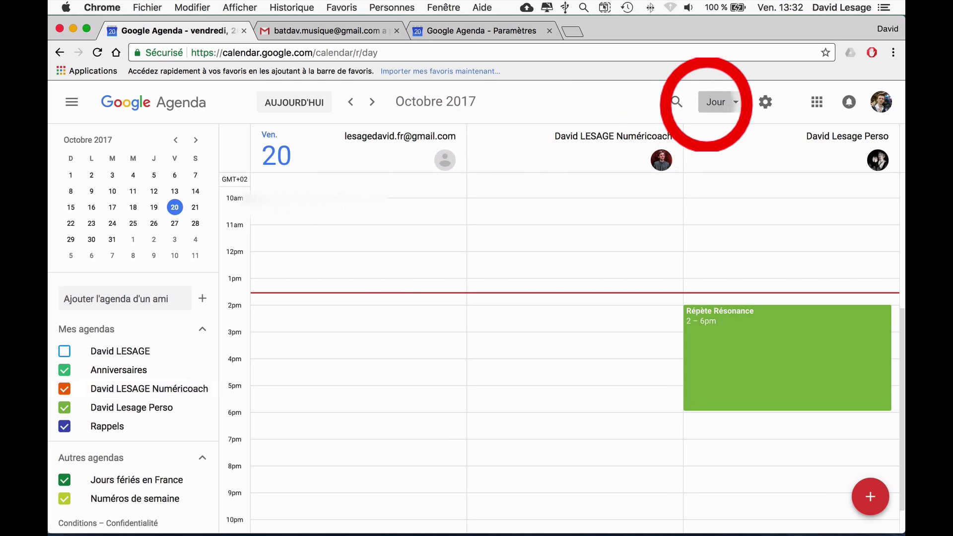
# Display October 2017 in Mois view, and hide and restore the side panel to compare the layout.
pyautogui.click(708, 103)
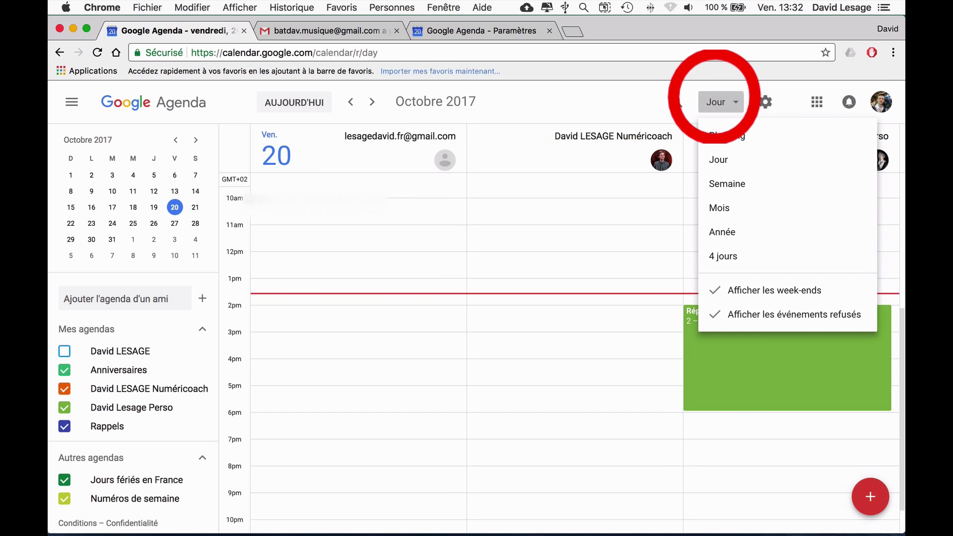
pyautogui.click(713, 206)
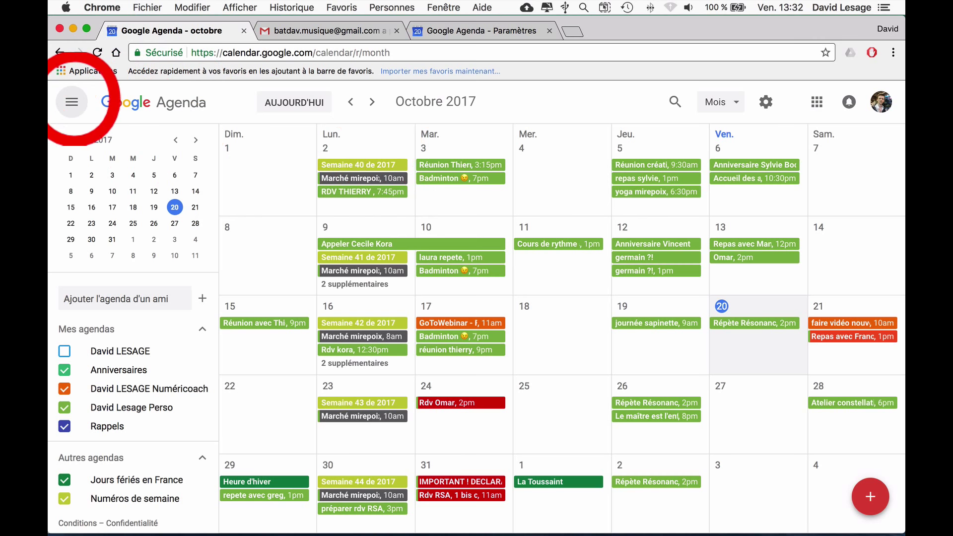
pyautogui.click(72, 101)
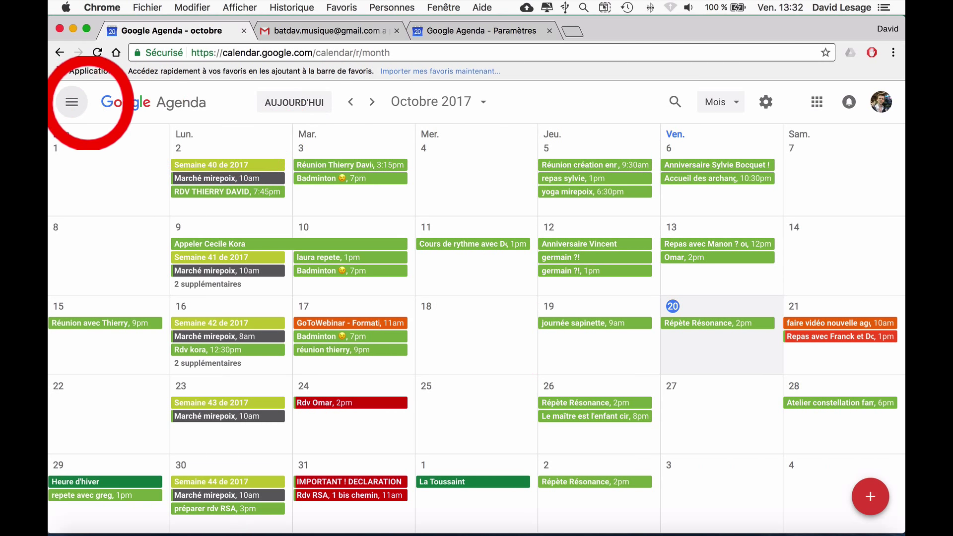
pyautogui.click(72, 102)
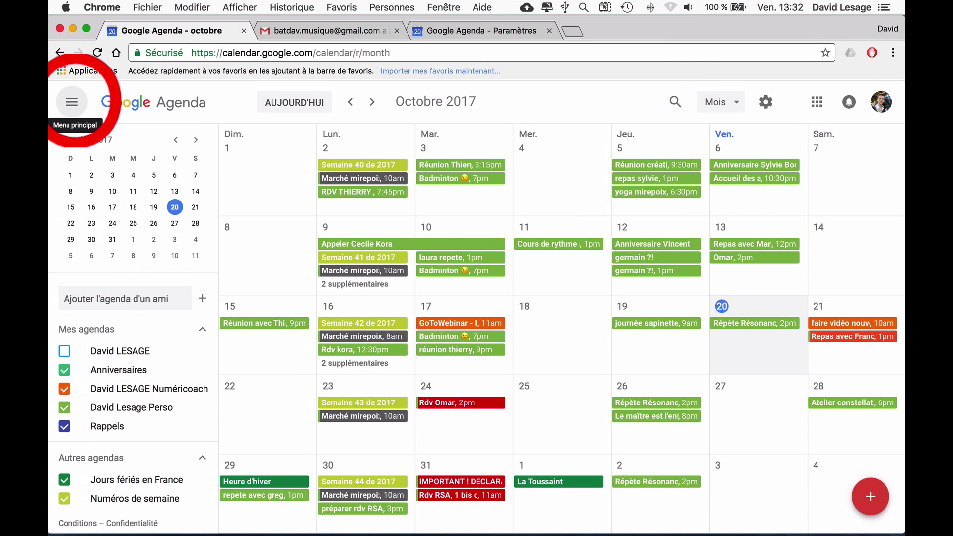
# Show the whole year 2017 in Année view and switch the calendar to the 4 jours view.
pyautogui.click(719, 102)
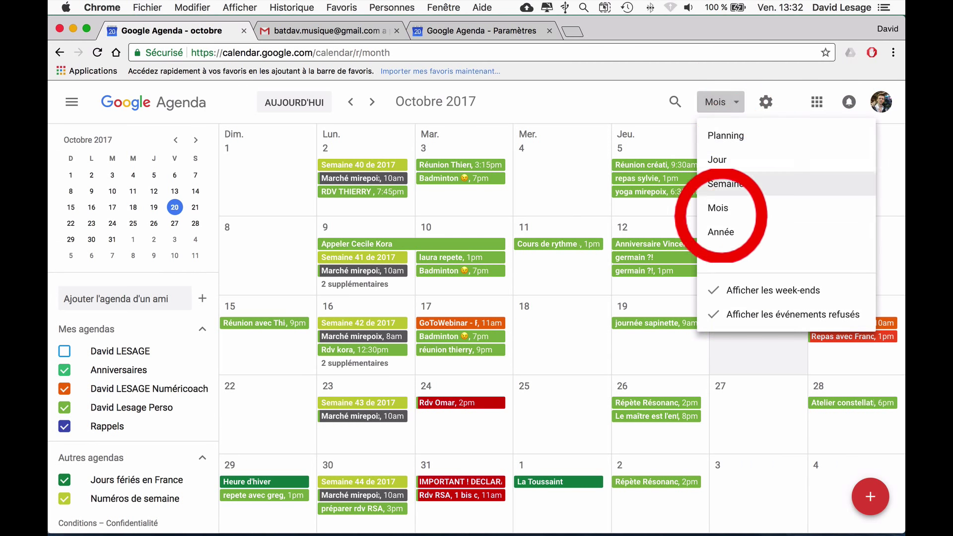
pyautogui.click(720, 231)
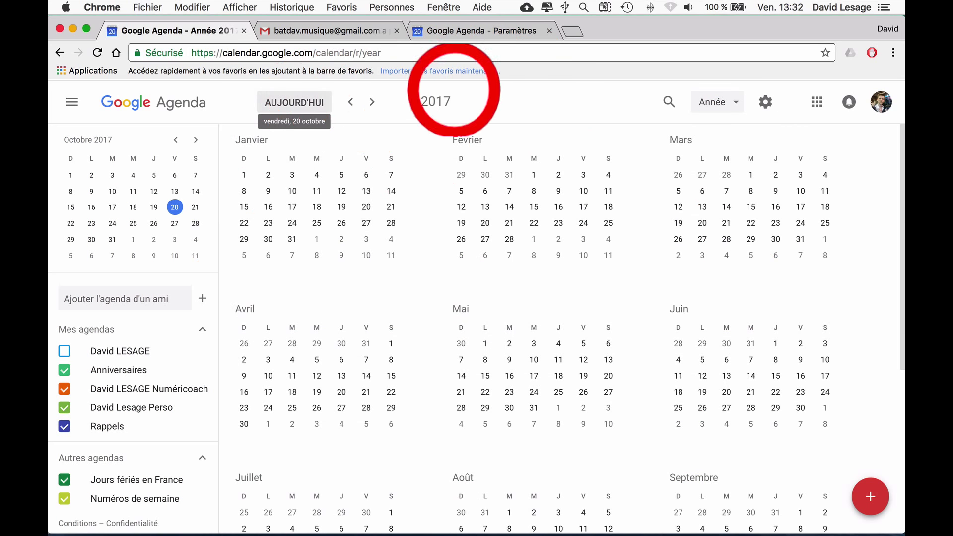
pyautogui.click(718, 102)
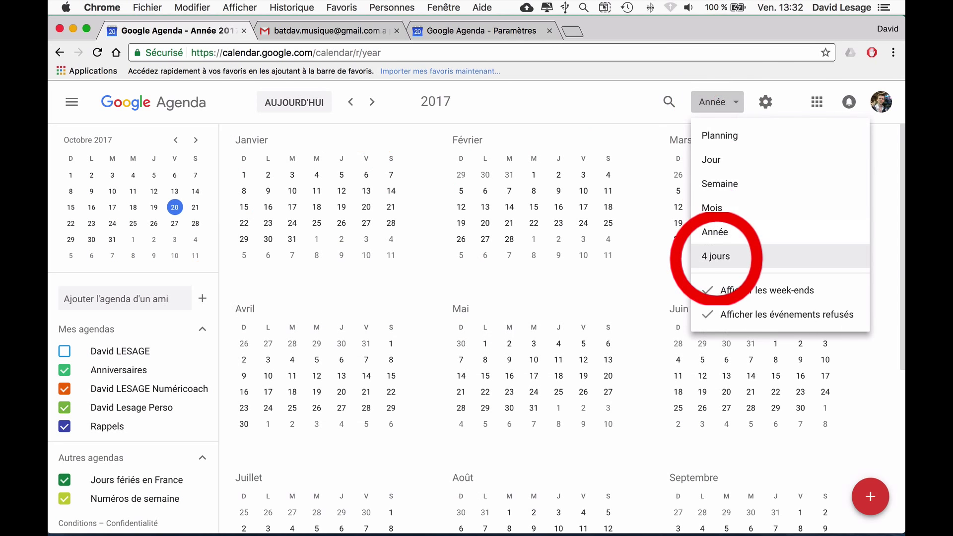
pyautogui.click(716, 256)
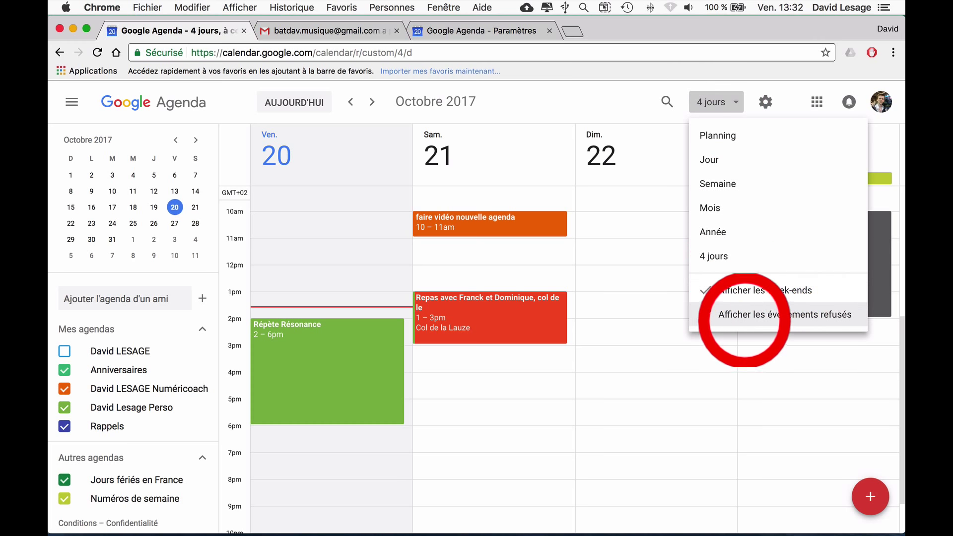
# Turn on the display of declined events (Afficher les événements refusés) for the calendar.
pyautogui.click(744, 317)
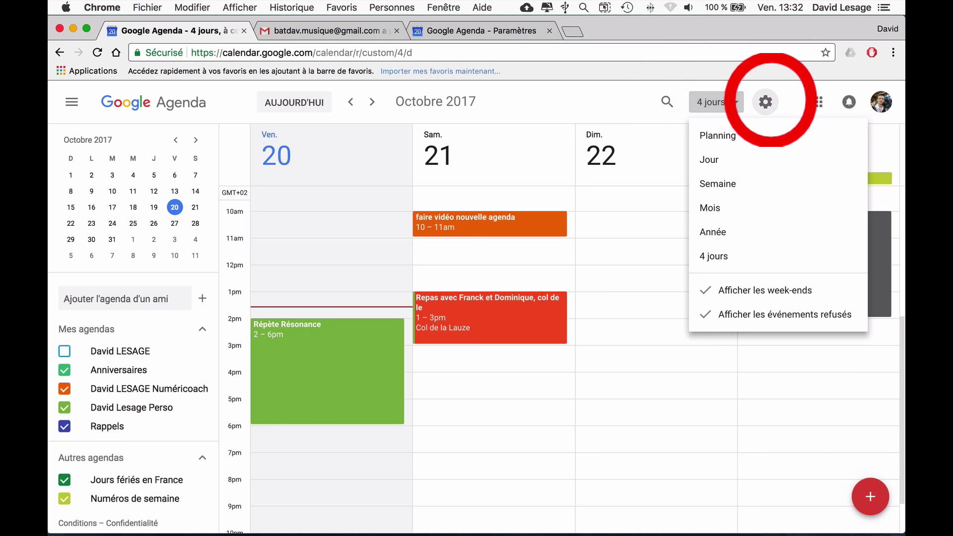
pyautogui.click(668, 109)
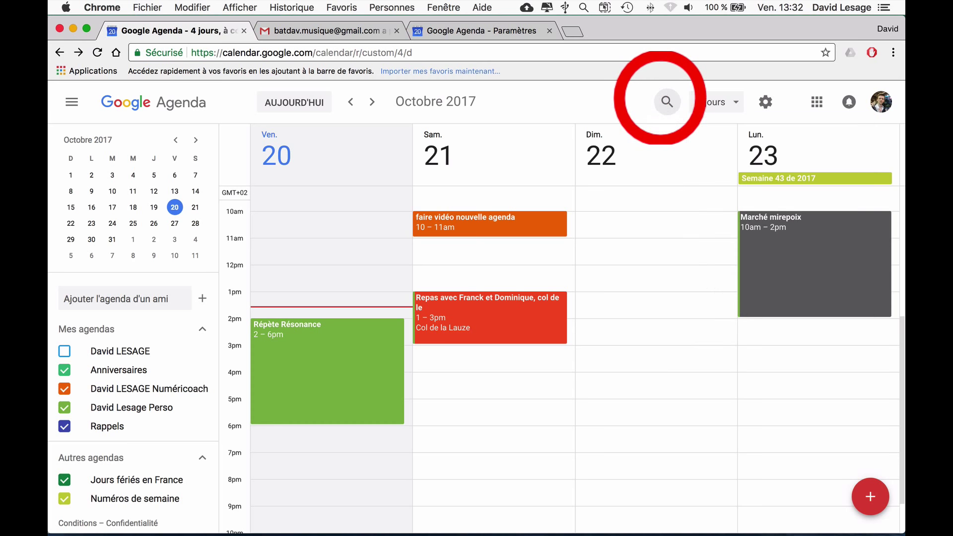
# Examine the advanced search options, including the list of calendars to search in, and leave the search.
pyautogui.click(667, 101)
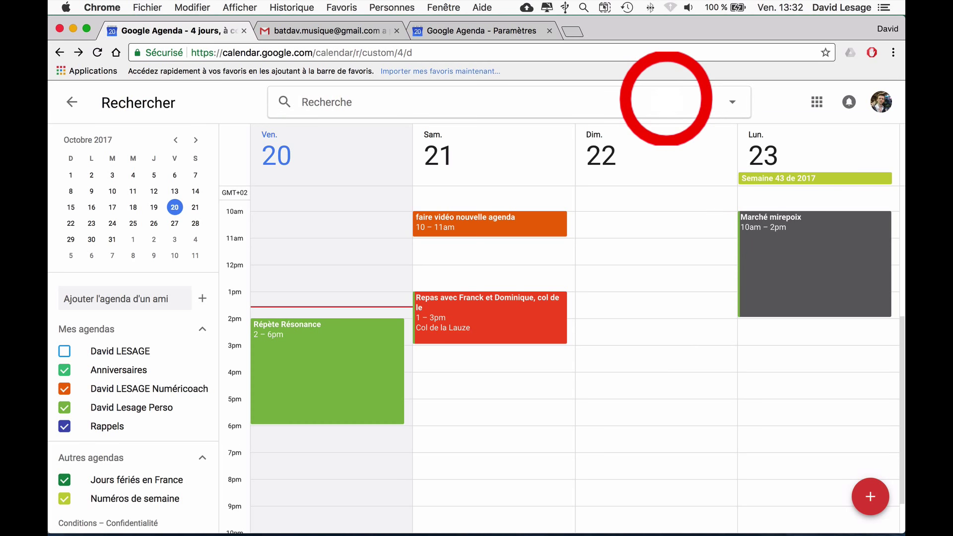
pyautogui.click(733, 102)
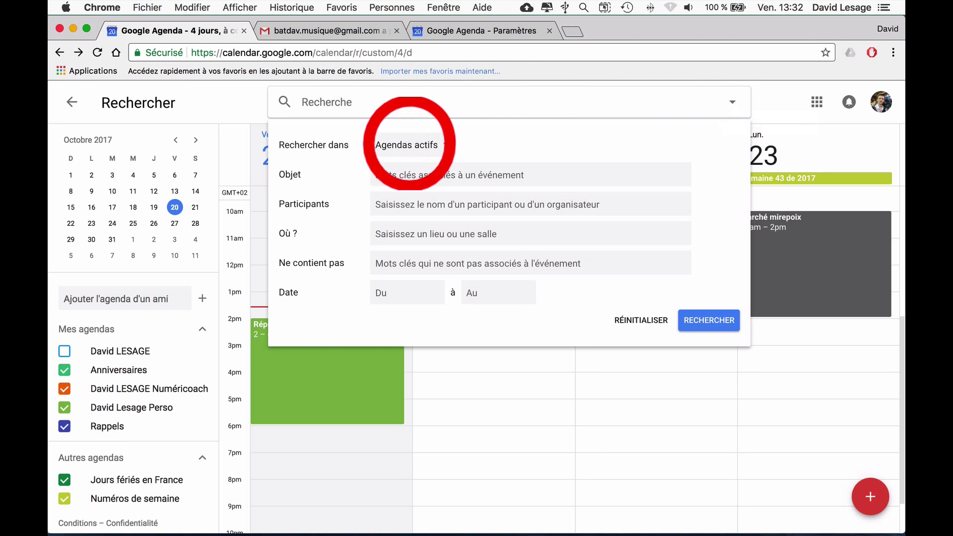
pyautogui.click(431, 144)
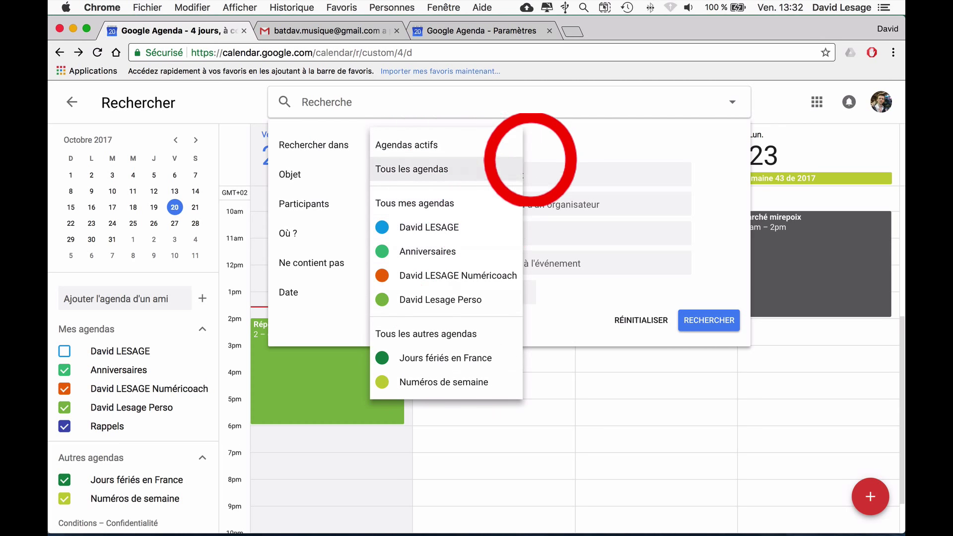
pyautogui.click(557, 121)
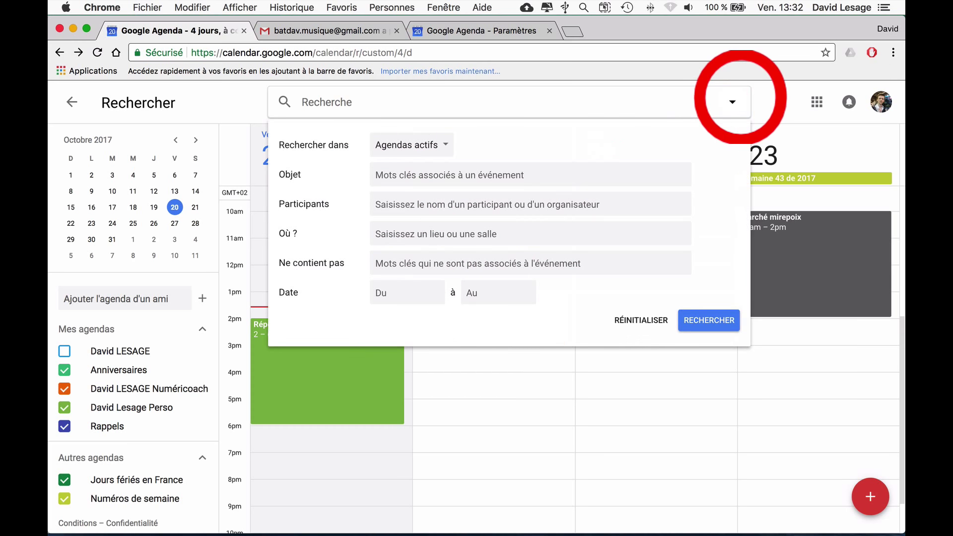
pyautogui.click(733, 102)
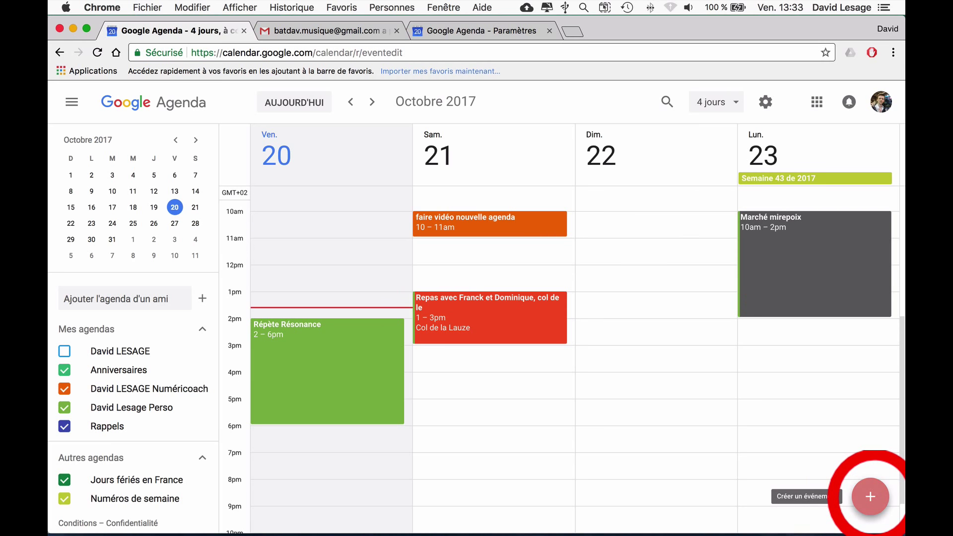
# Start a new event titled "test" for 20 oct. 2017 and look through its start time and recurrence choices.
pyautogui.click(870, 497)
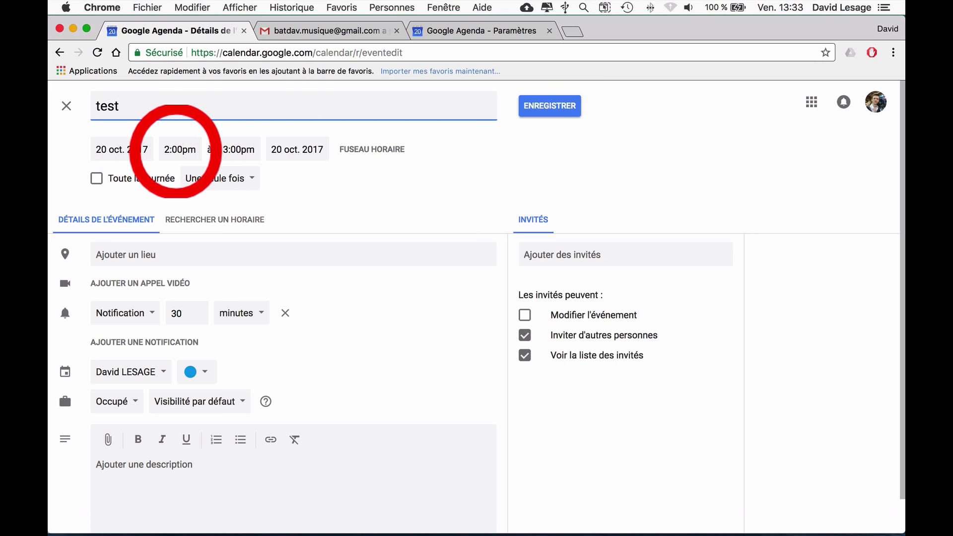
pyautogui.click(173, 152)
pyautogui.click(199, 230)
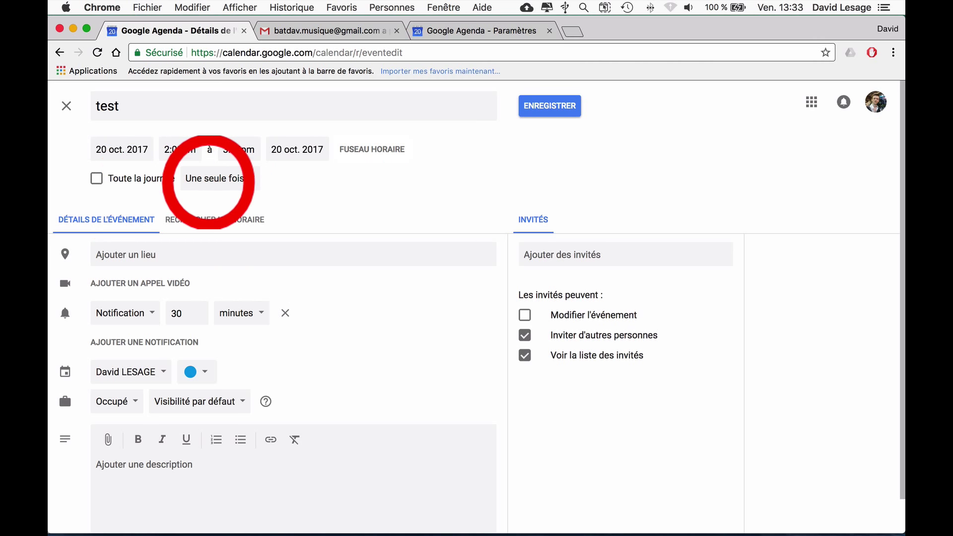
pyautogui.click(214, 175)
pyautogui.click(421, 189)
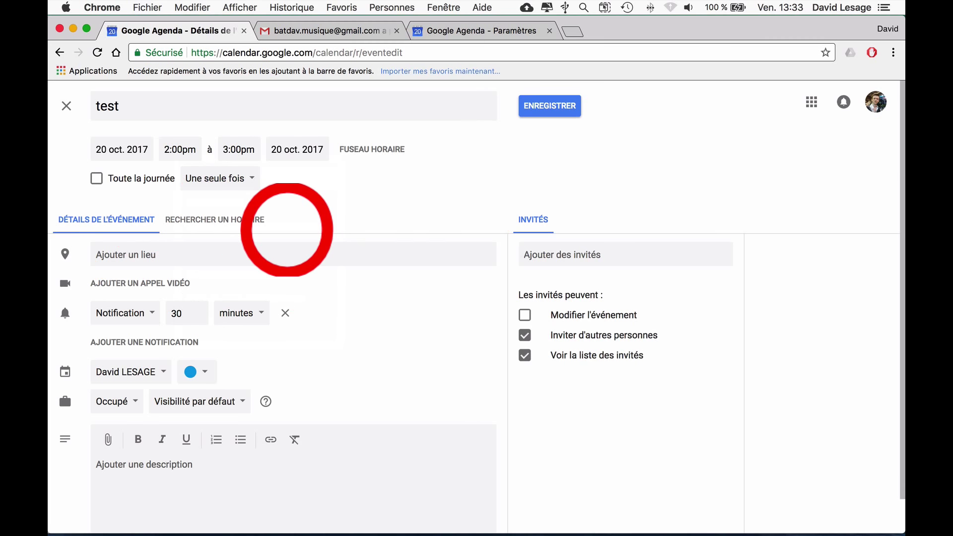
# Add a Hangouts video call to the test event and look through the notification unit, calendar and colour choices.
pyautogui.scroll(-1, 287, 230)
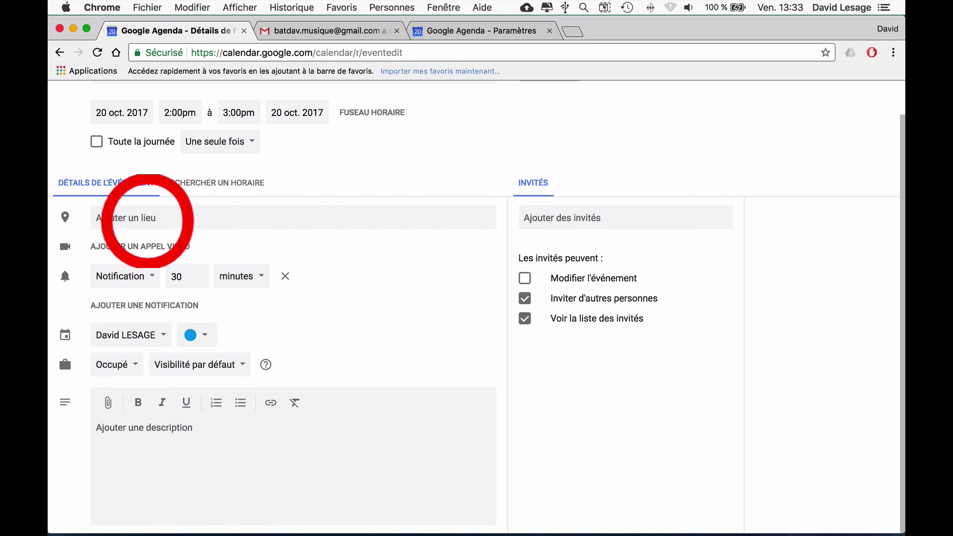
pyautogui.click(104, 247)
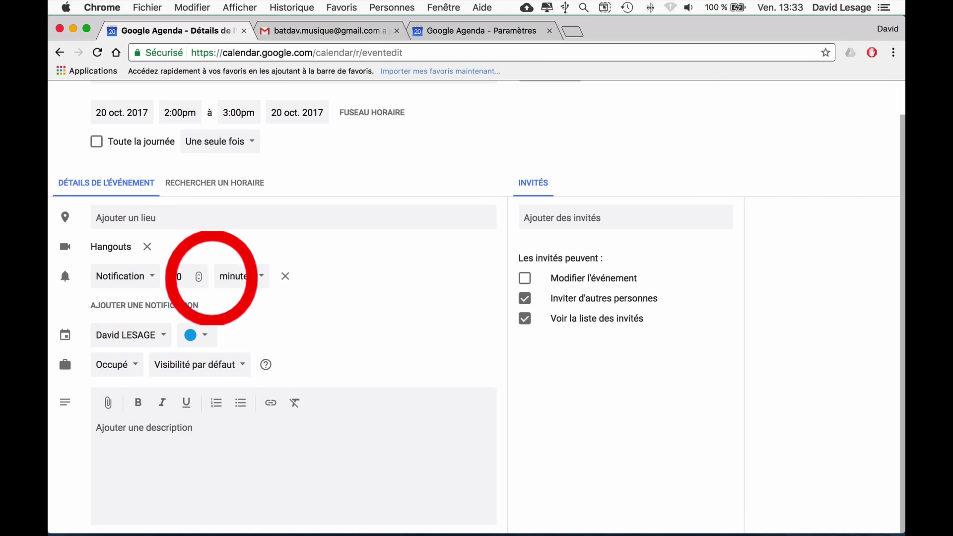
pyautogui.click(242, 277)
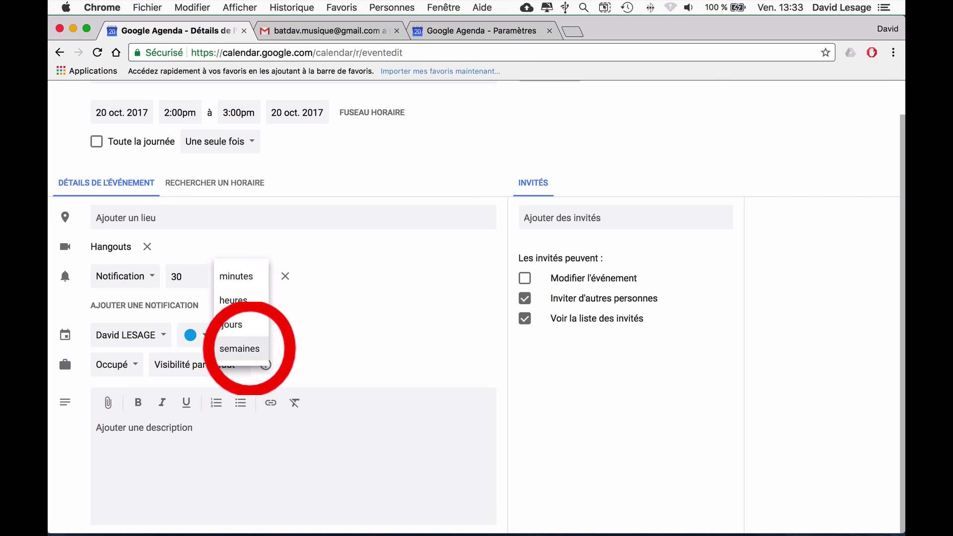
pyautogui.click(327, 278)
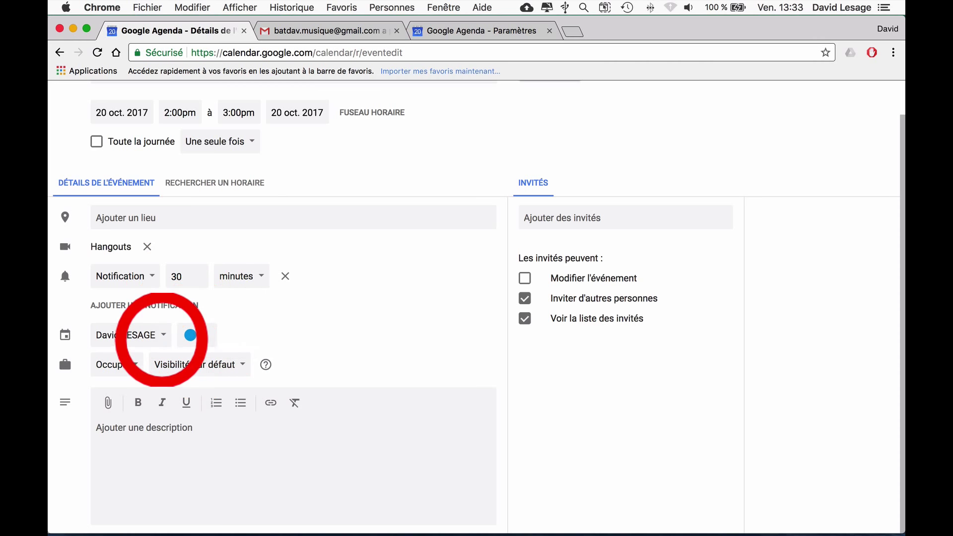
pyautogui.click(149, 337)
pyautogui.click(209, 335)
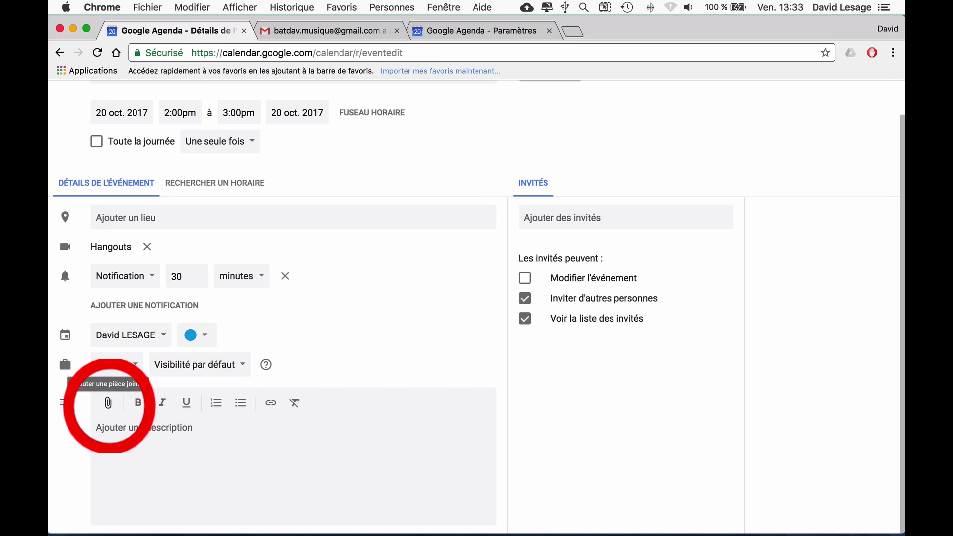
# Try to attach rawiri kit.jpg from the computer to the test event.
pyautogui.click(108, 403)
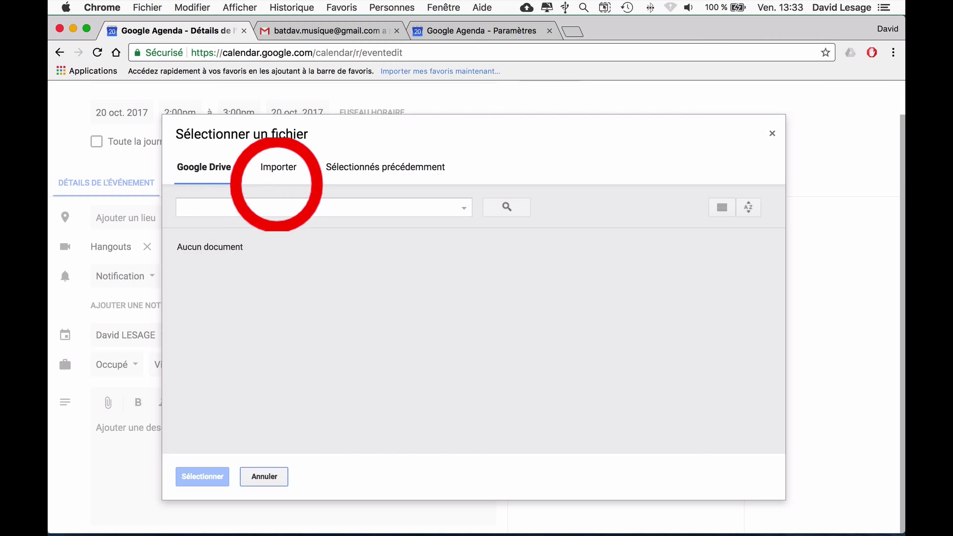
pyautogui.click(274, 167)
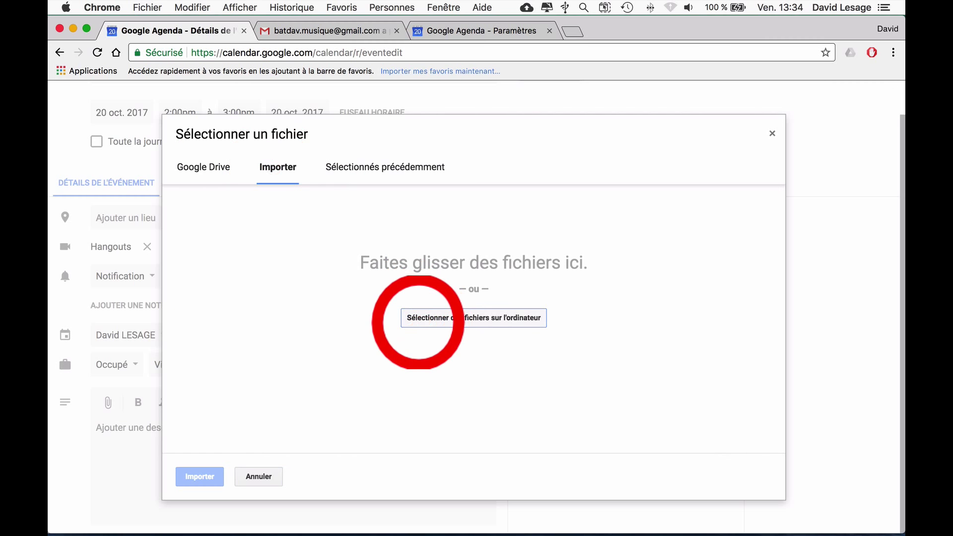
pyautogui.click(418, 318)
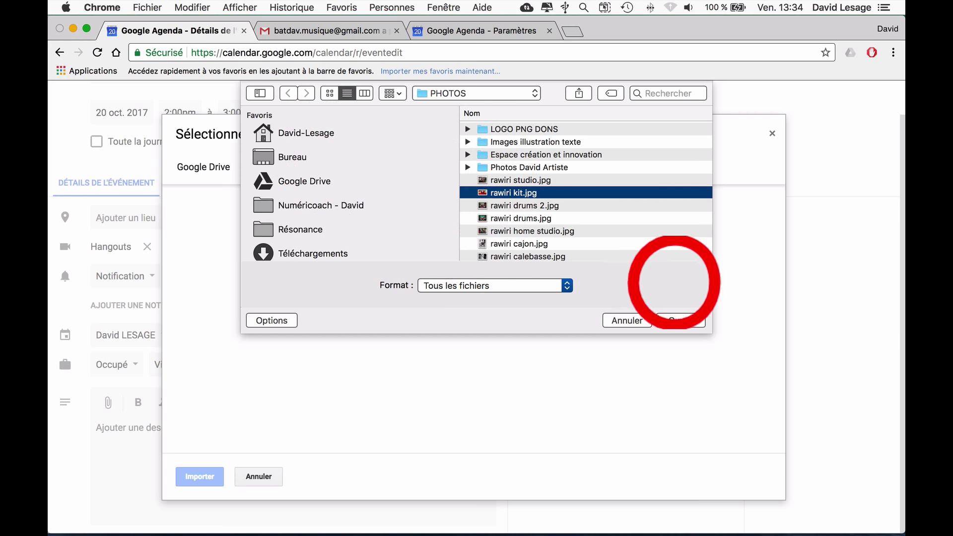
pyautogui.click(668, 321)
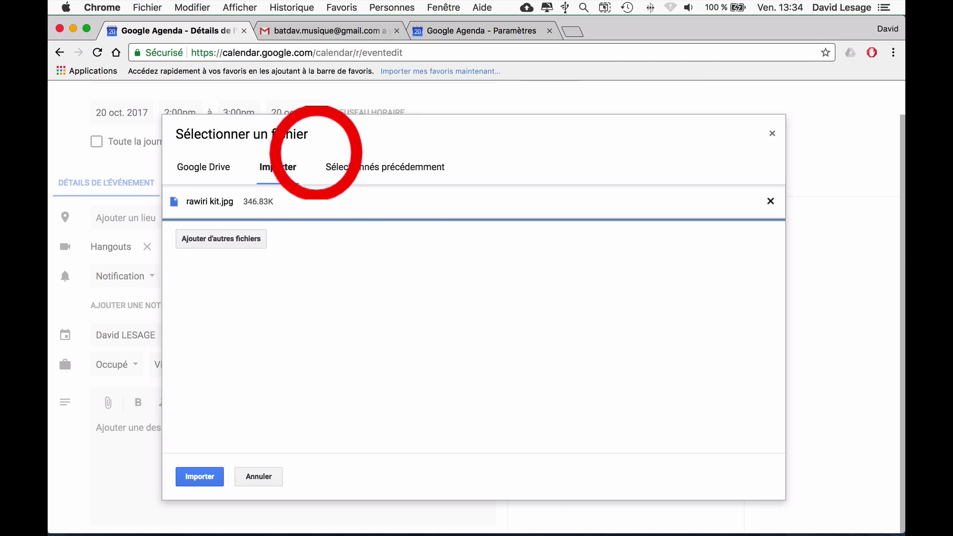
pyautogui.click(367, 164)
pyautogui.click(264, 477)
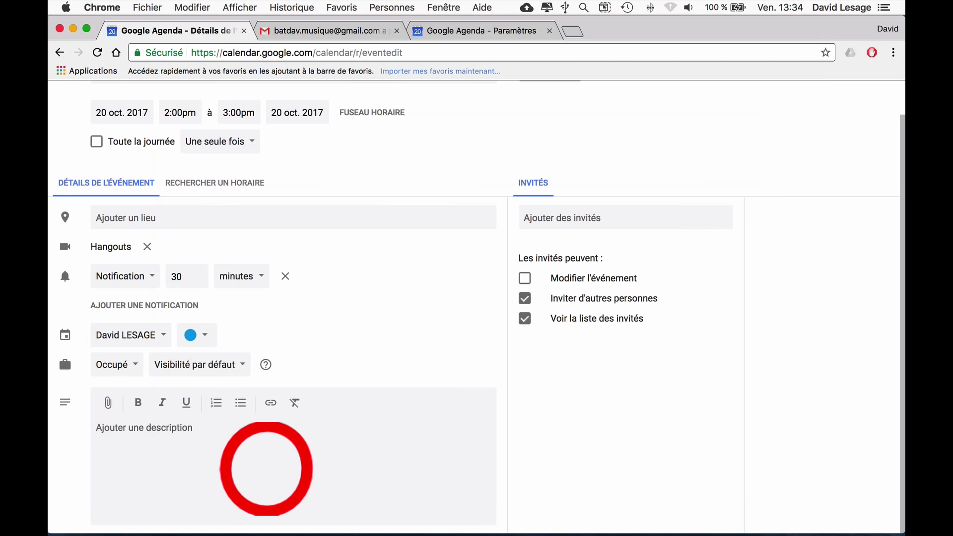
# Look over the description and guest suggestions of the test event, and save the event.
pyautogui.click(169, 445)
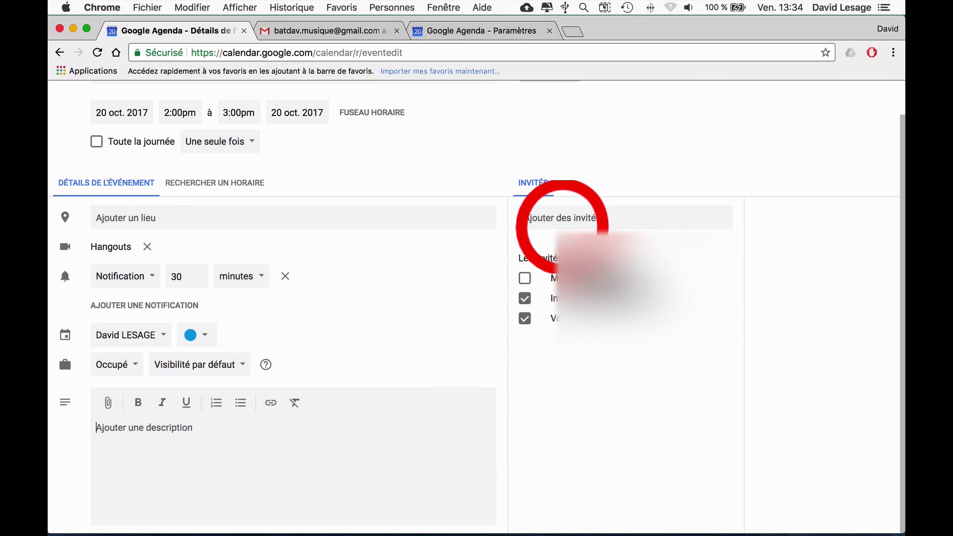
pyautogui.click(559, 217)
pyautogui.click(440, 285)
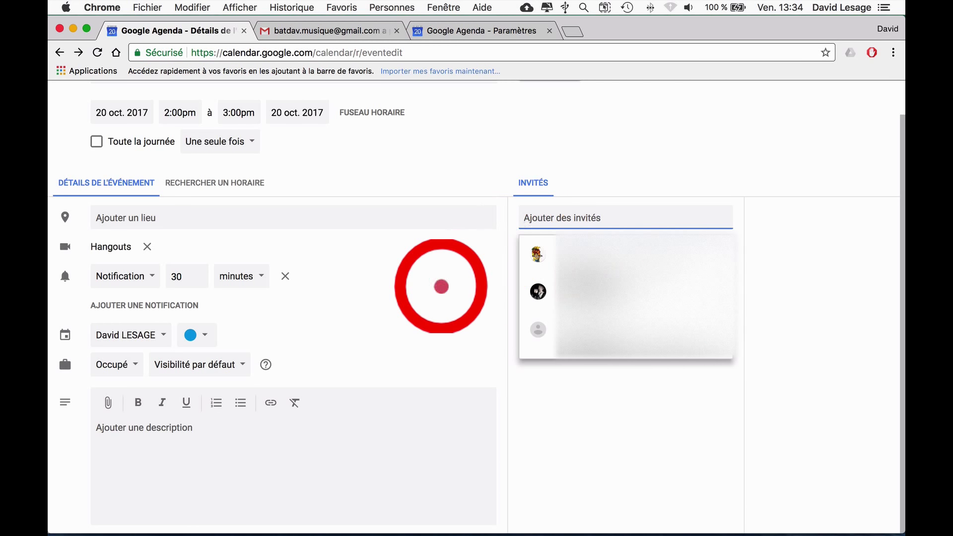
pyautogui.scroll(2, 432, 254)
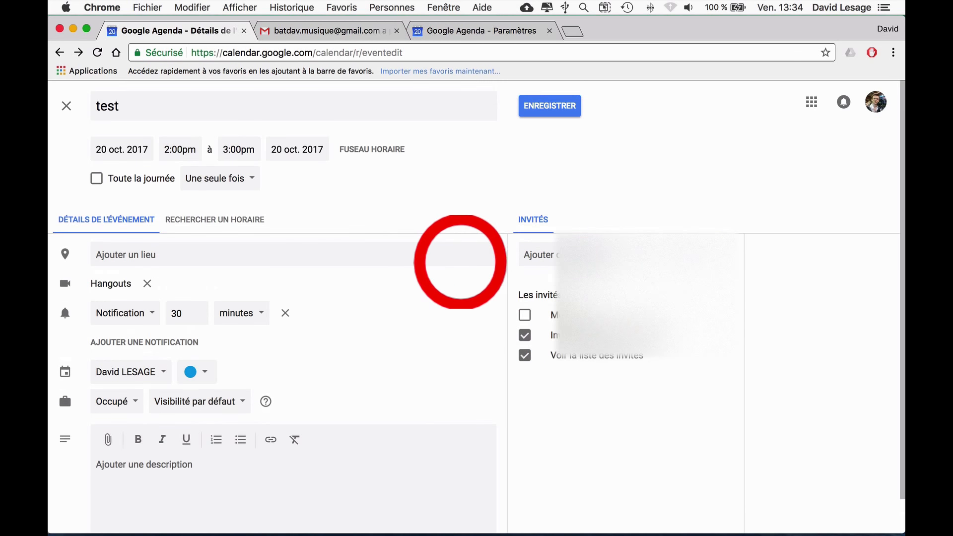
pyautogui.scroll(-2, 453, 263)
pyautogui.scroll(2, 422, 307)
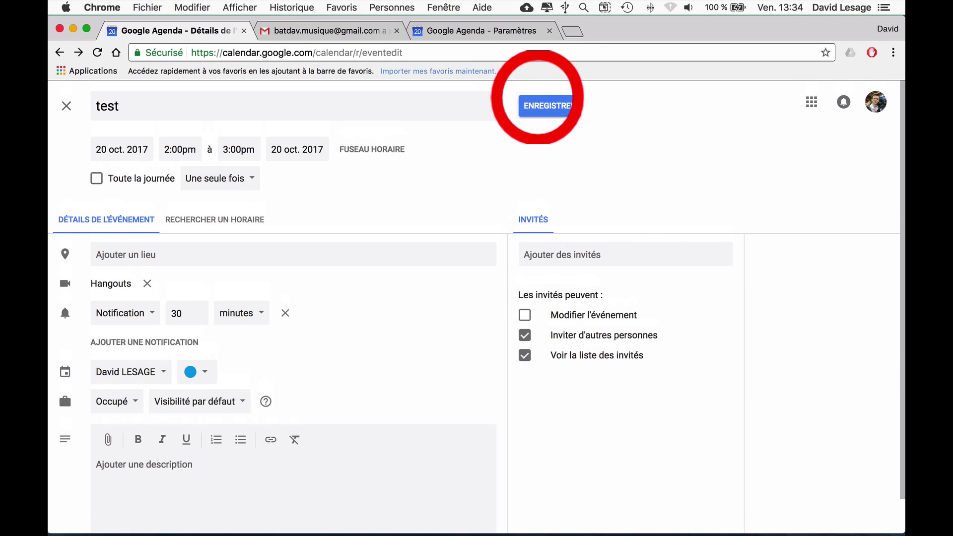
pyautogui.click(538, 102)
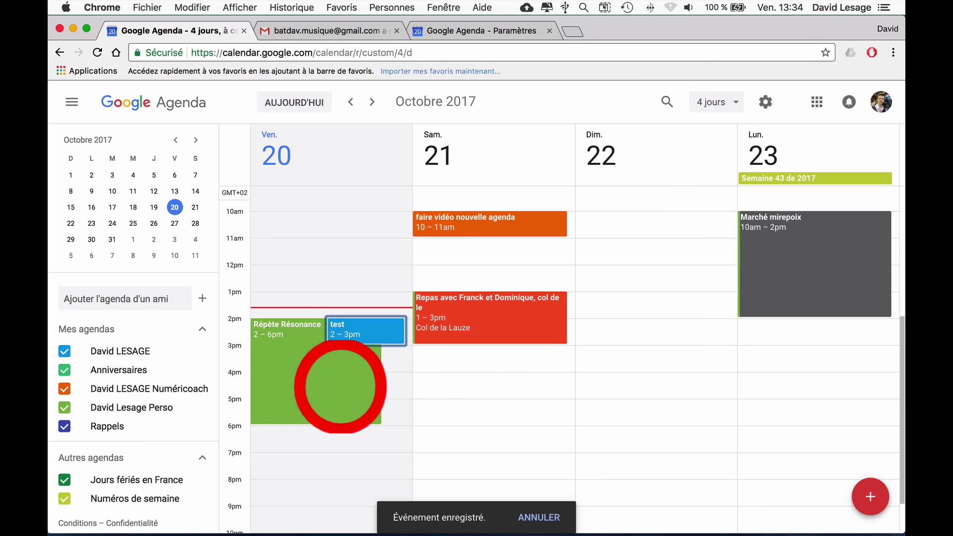
# View the details of the Répète Résonance event, dismiss the tip about them, and show a guest's contact card.
pyautogui.click(340, 388)
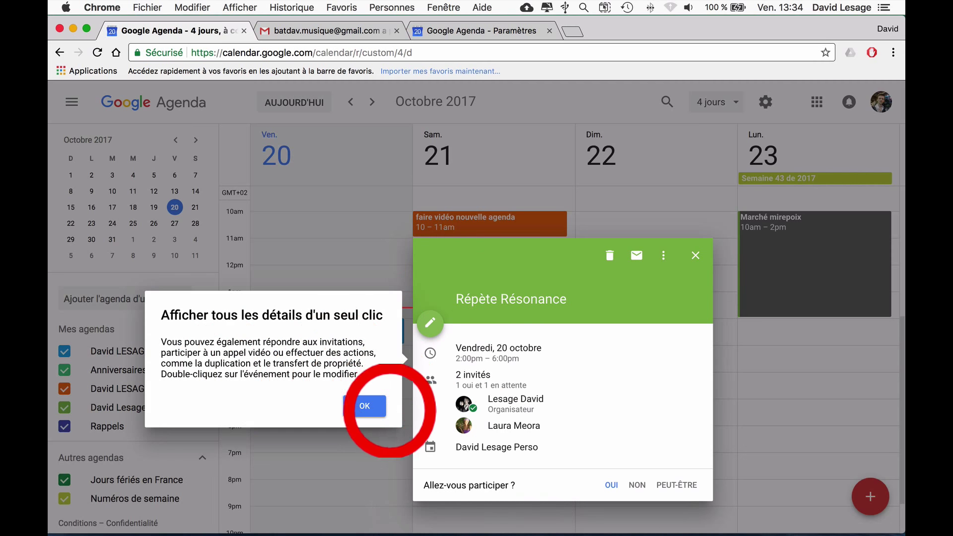
pyautogui.click(373, 405)
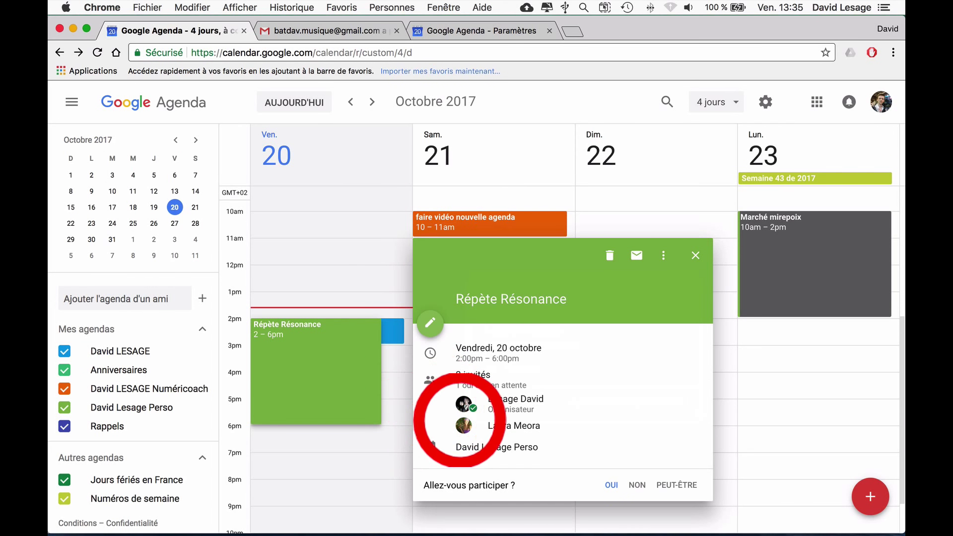
pyautogui.moveTo(463, 406)
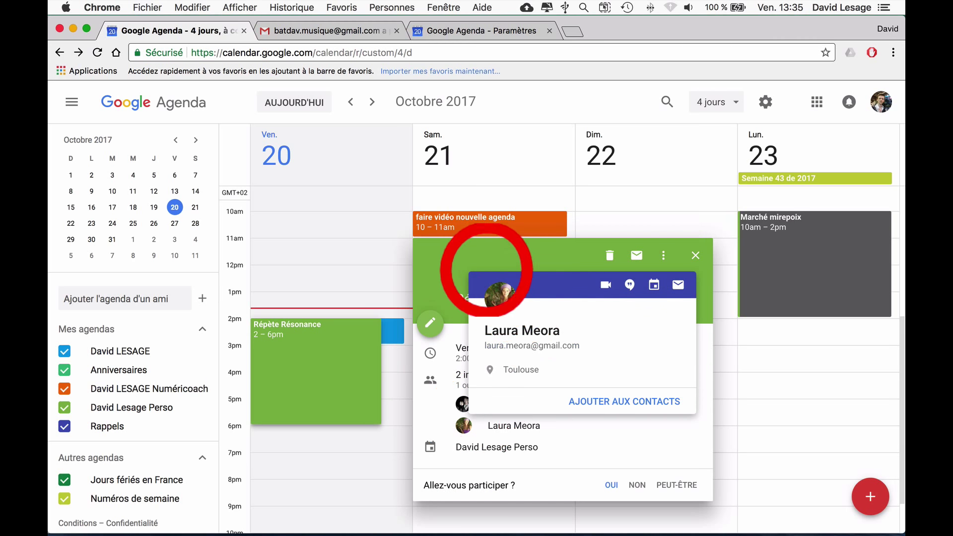
# Switch to the Google Agenda window on the Bureau 4 desktop and view the Répète Résonance event's details and guests.
pyautogui.hotkey('ctrl', 'Up')
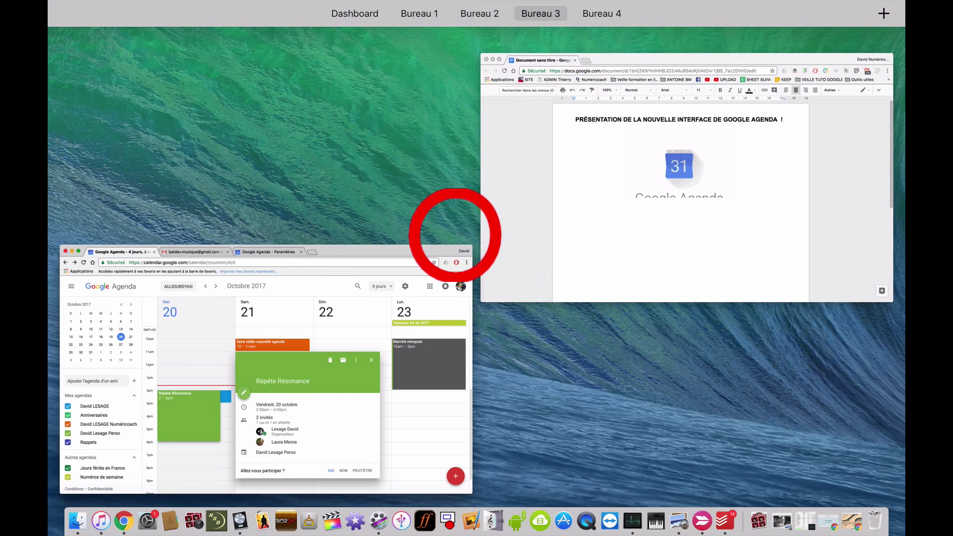
pyautogui.moveTo(479, 4)
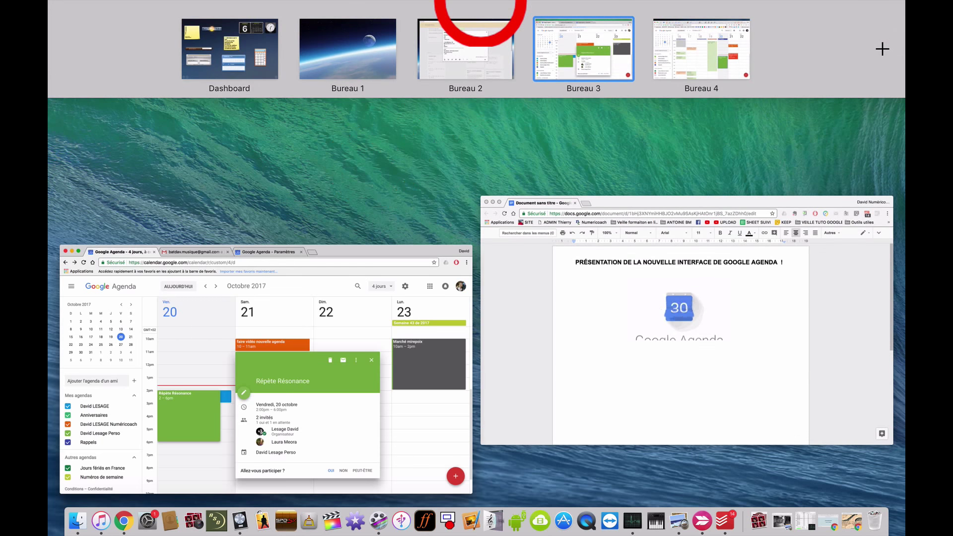
pyautogui.click(691, 44)
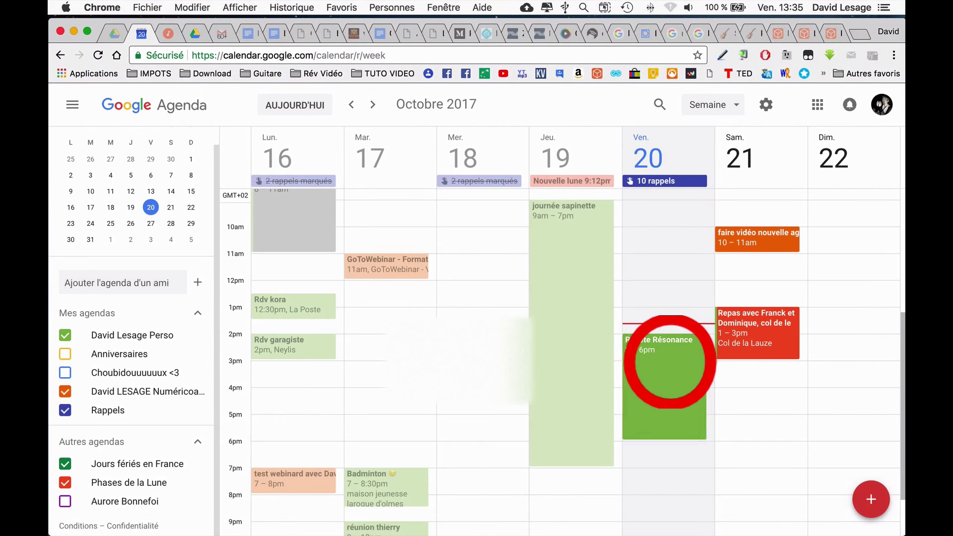
pyautogui.click(670, 363)
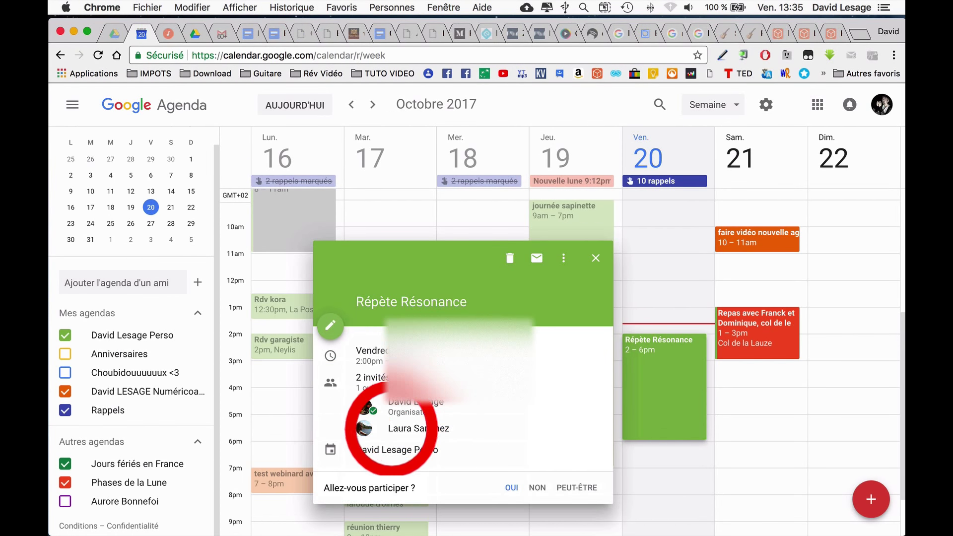
pyautogui.moveTo(380, 428)
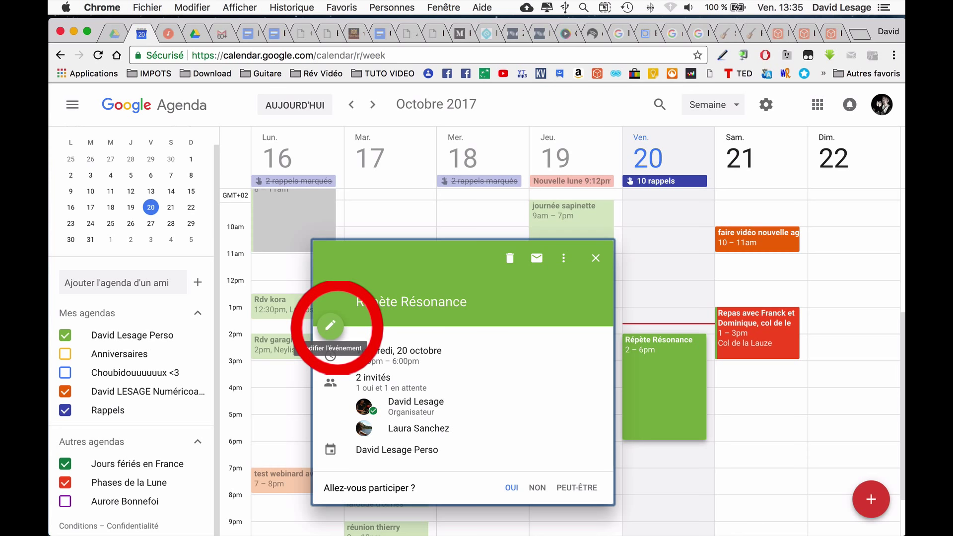
# View the full editing page of the Répète Résonance event and return to the week view.
pyautogui.click(330, 325)
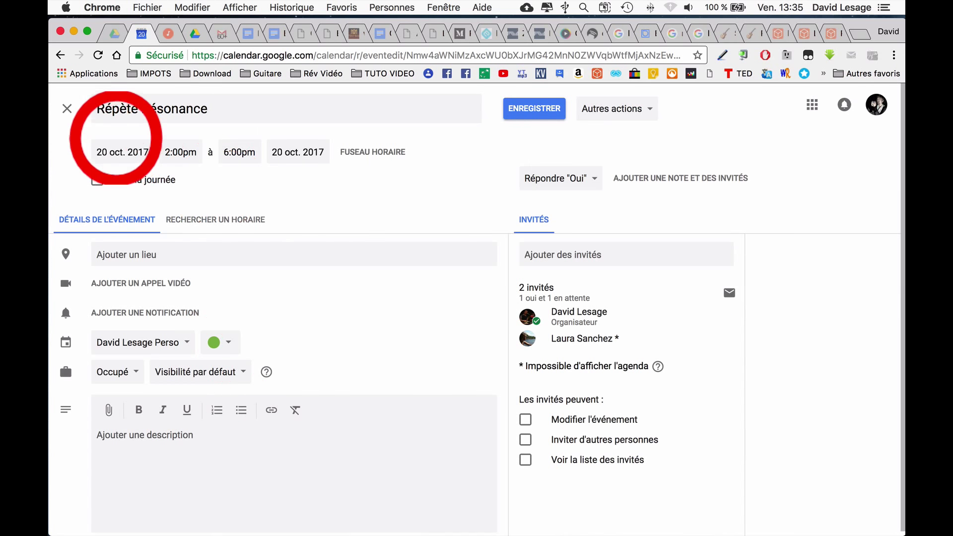
pyautogui.click(67, 109)
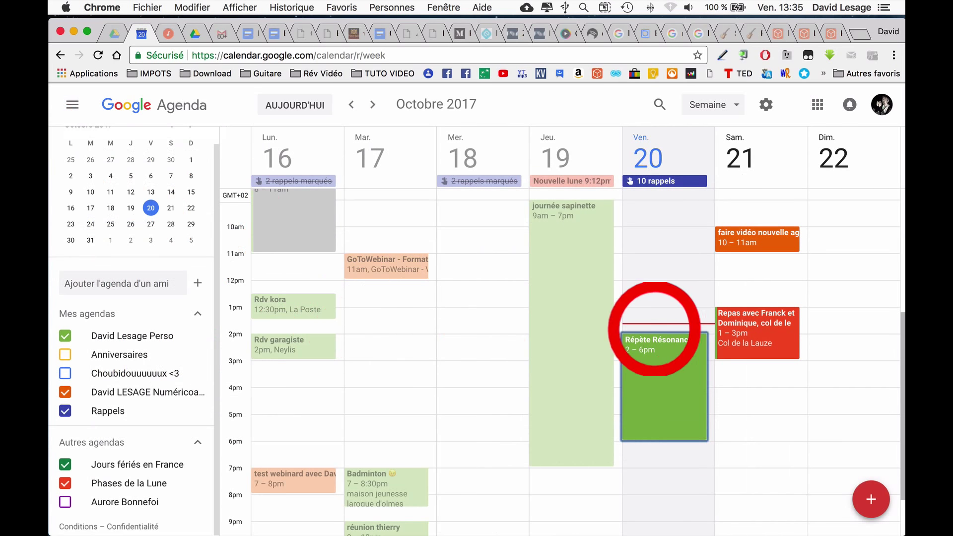
pyautogui.click(660, 351)
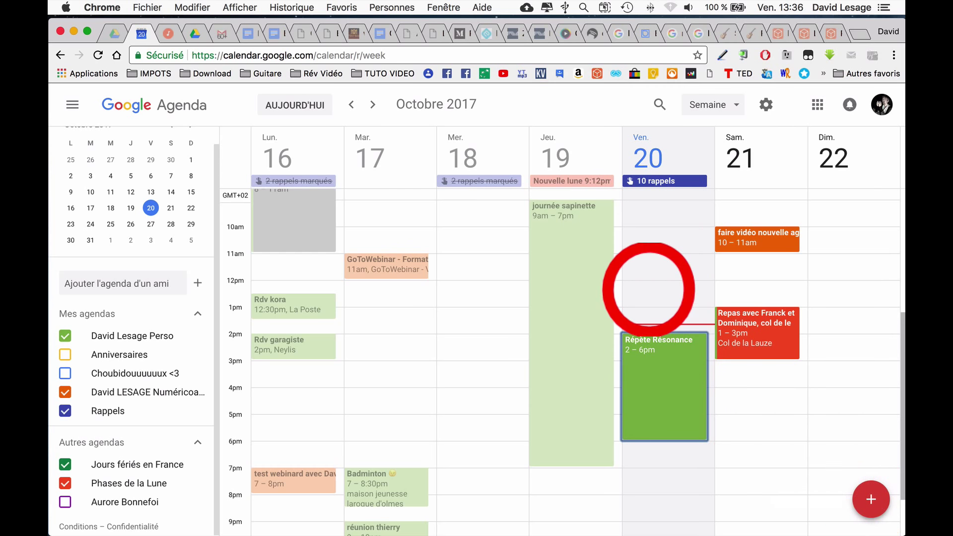
# Open quick event creation in the Friday 20 October slot at 12 pm and close it without saving.
pyautogui.click(646, 287)
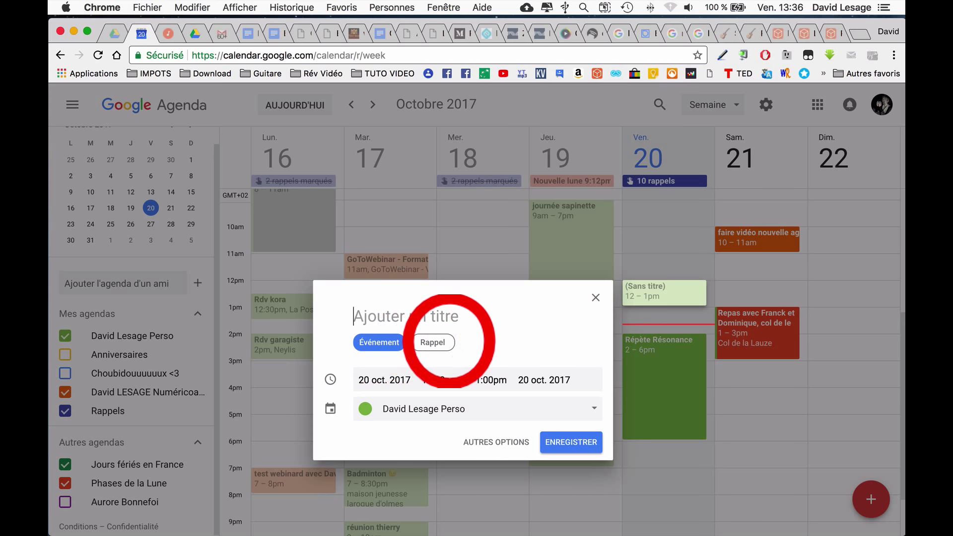
pyautogui.click(595, 298)
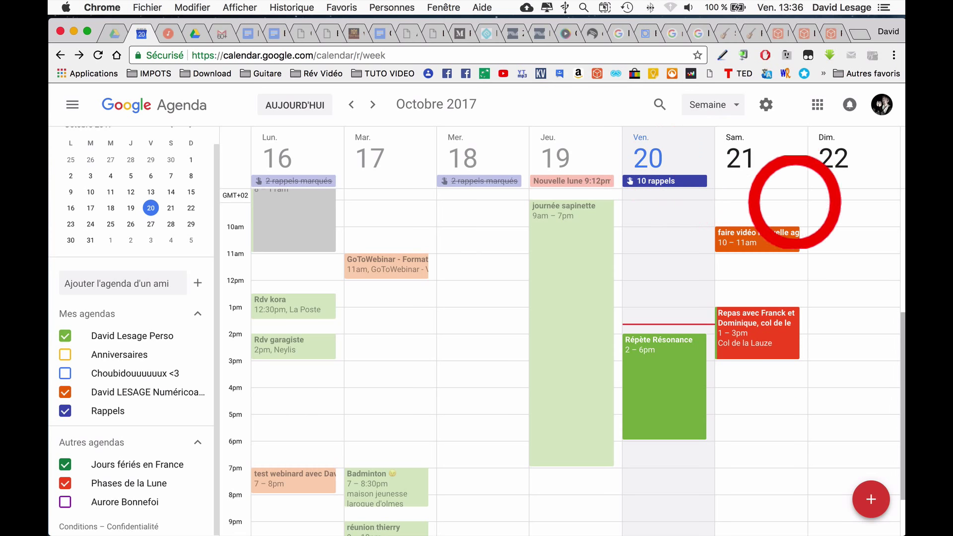
# View the list of reminders for Friday 20 October and their available actions, and return to the week view.
pyautogui.click(688, 182)
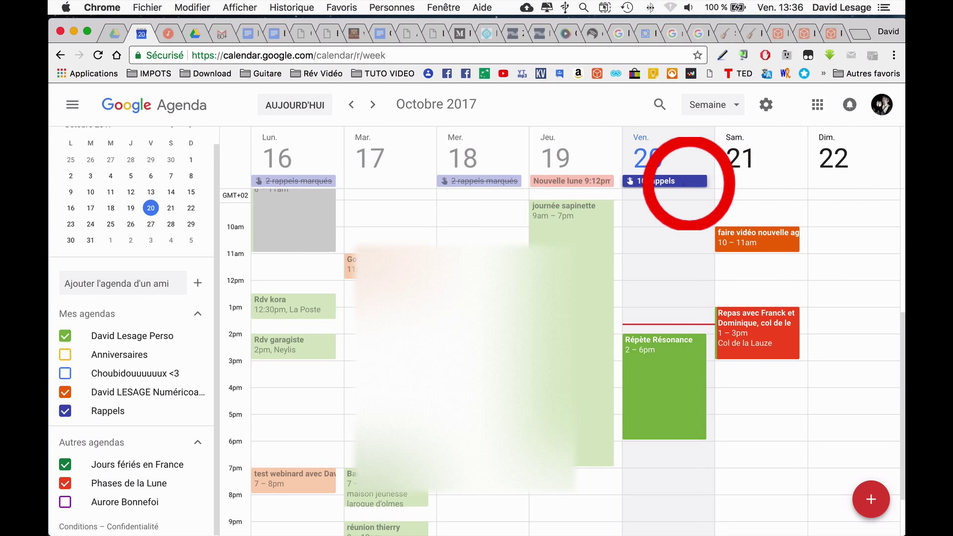
pyautogui.click(668, 181)
pyautogui.click(320, 313)
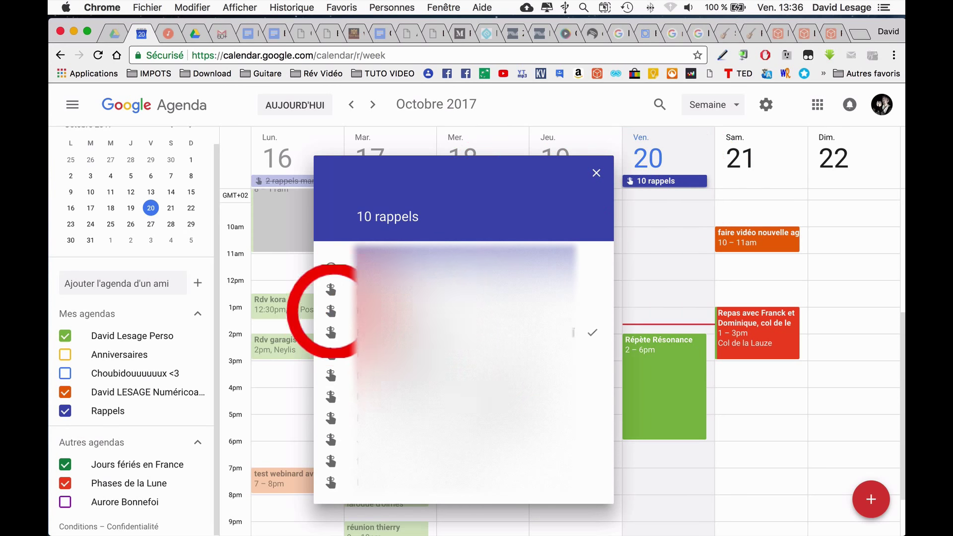
pyautogui.click(383, 288)
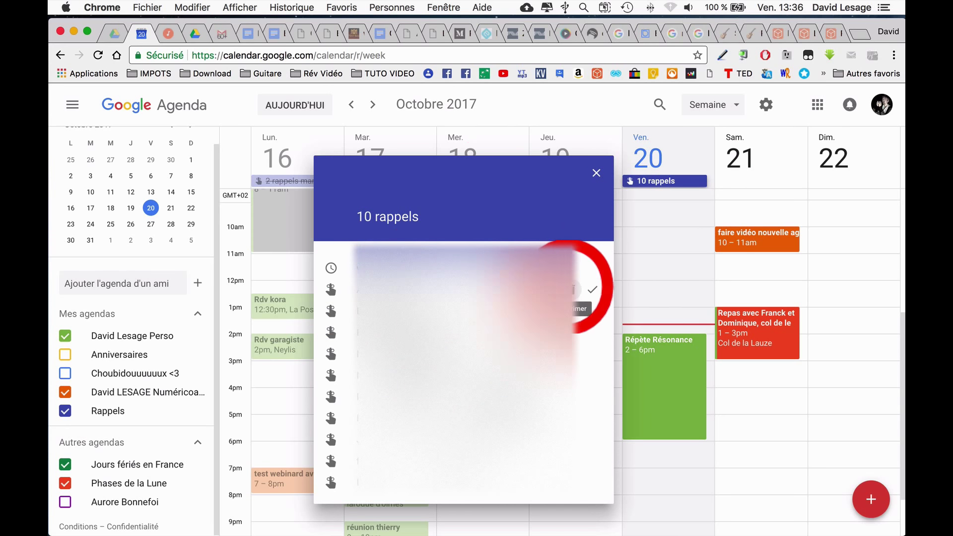
pyautogui.click(593, 290)
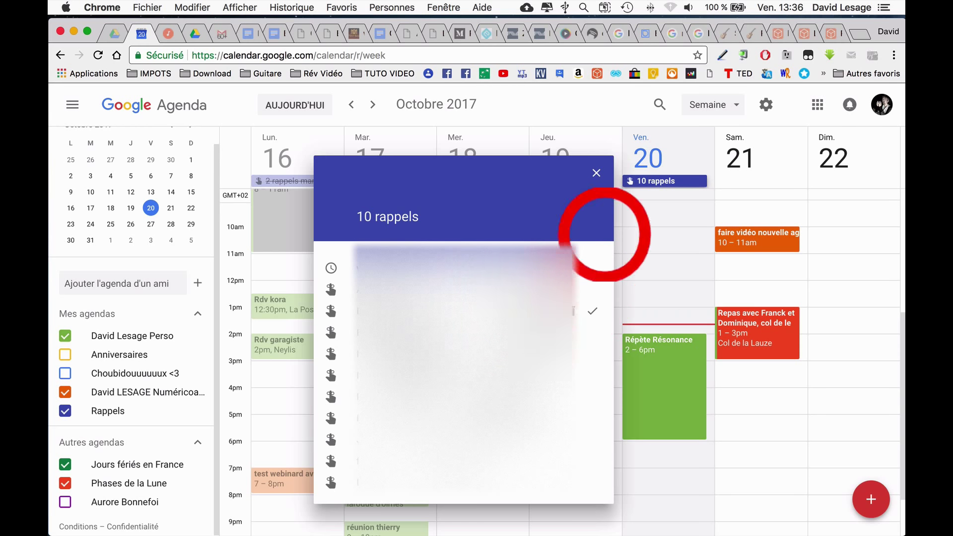
pyautogui.click(597, 173)
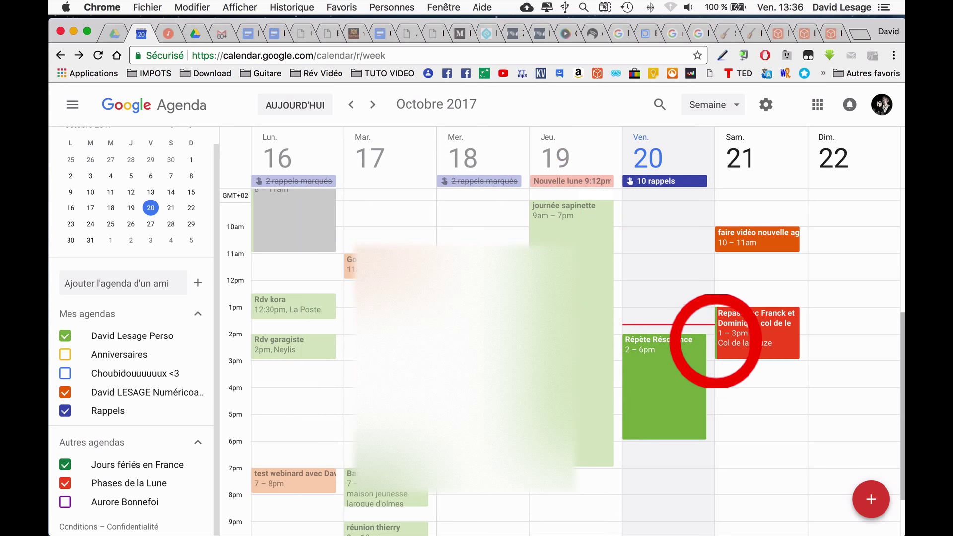
pyautogui.scroll(2, 716, 341)
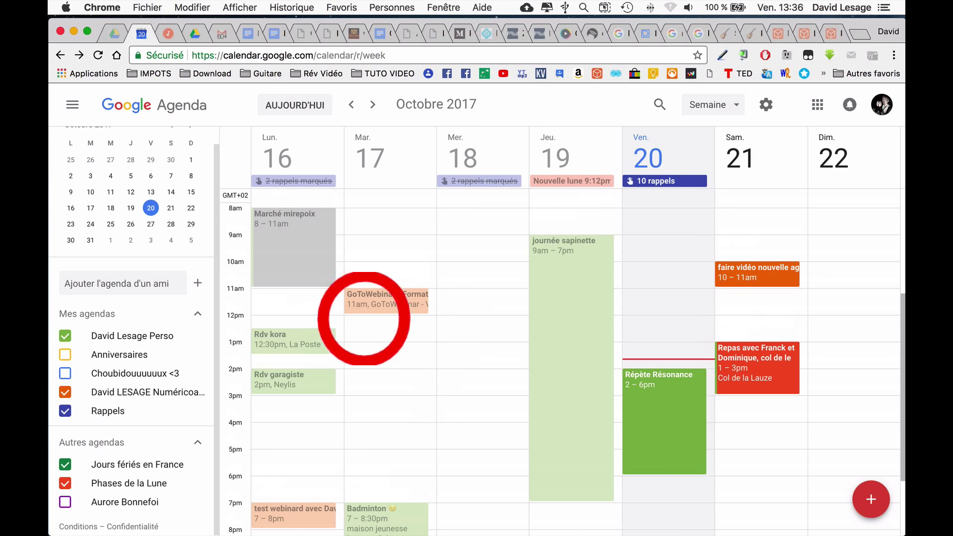
pyautogui.scroll(5, 539, 304)
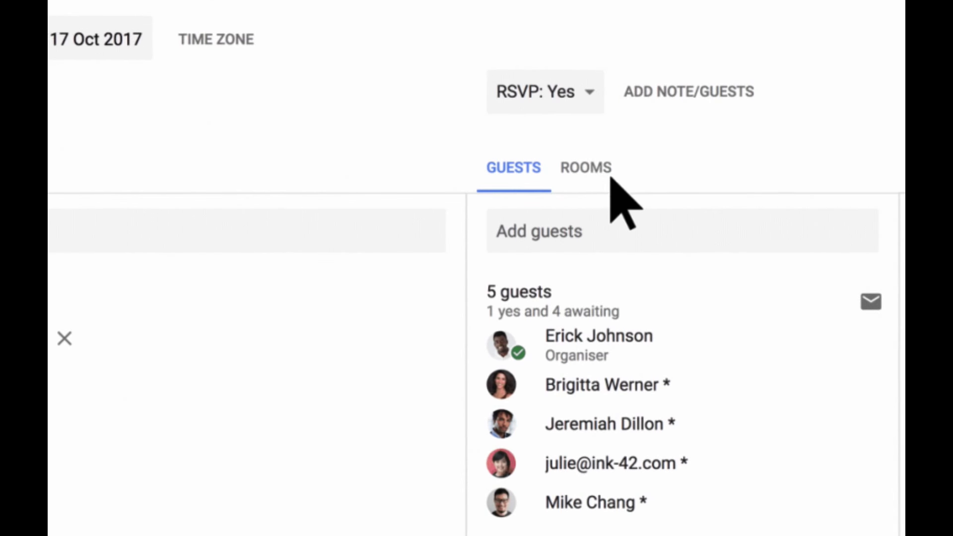
# Search the event's available rooms for Astor, view the Astor Meeting Room's details and select that room.
pyautogui.click(643, 240)
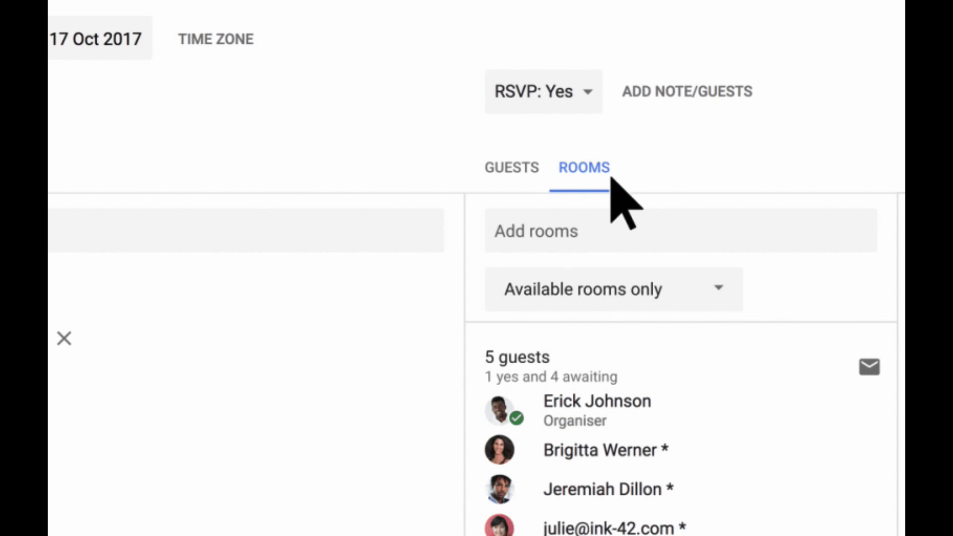
pyautogui.click(572, 292)
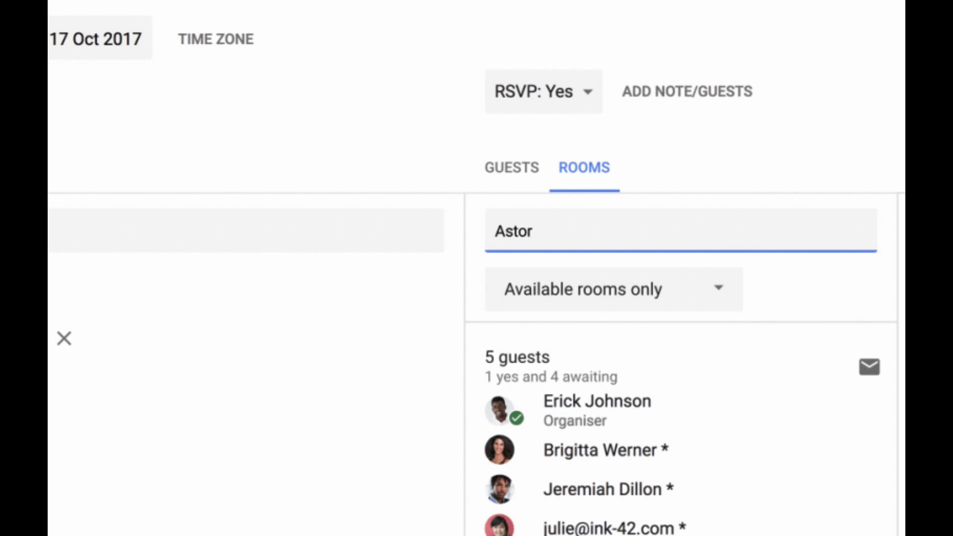
pyautogui.scroll(-2, 517, 298)
pyautogui.moveTo(561, 414)
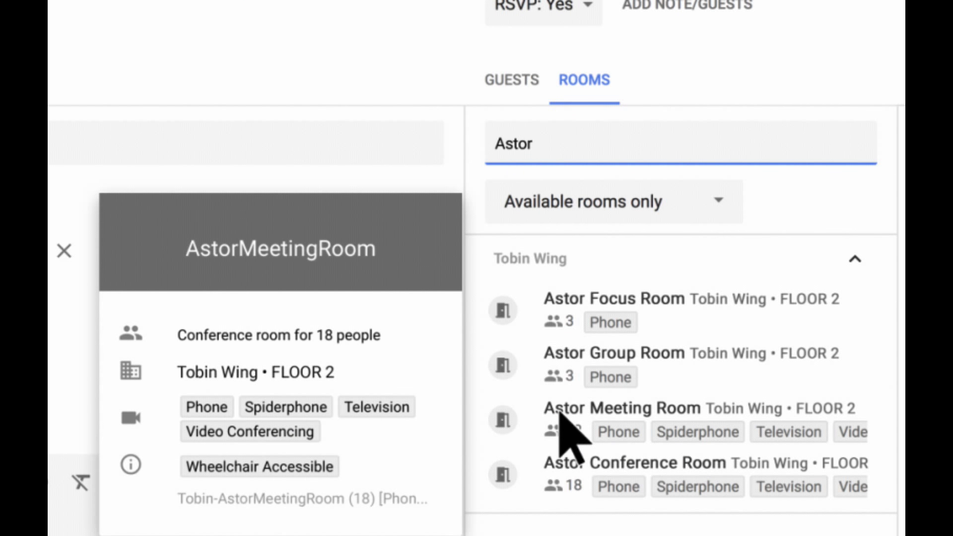
pyautogui.click(561, 414)
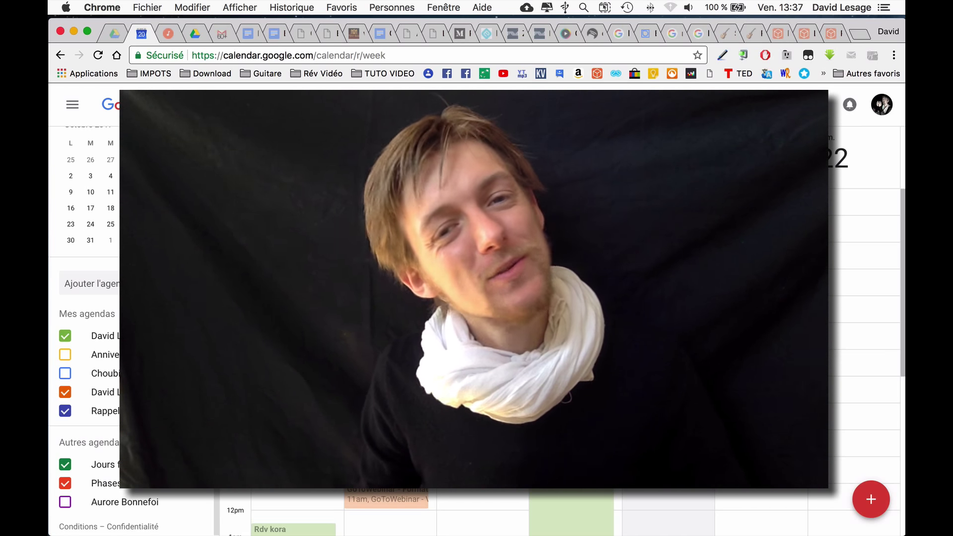
# Switch from the Google Agenda windows to the Bureau 1 desktop and open the ScreenFlow recording options.
pyautogui.hotkey('ctrl', 'Up')
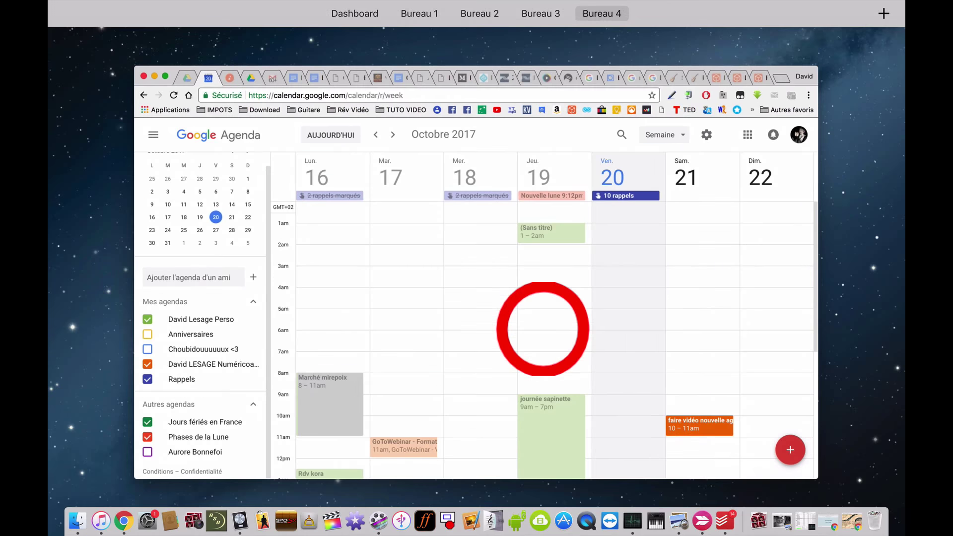
pyautogui.click(542, 329)
pyautogui.hotkey('ctrl', 'Up')
pyautogui.moveTo(638, 21)
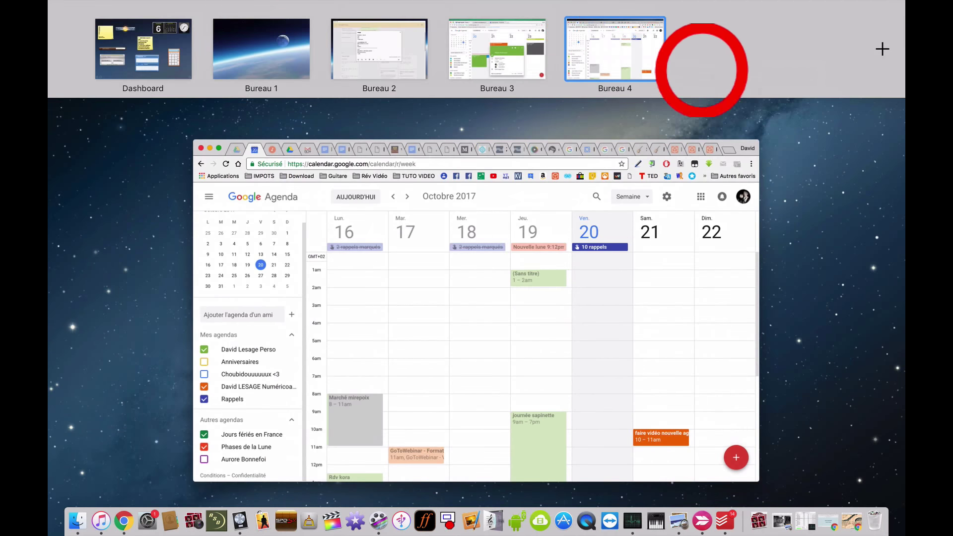
pyautogui.hotkey('ctrl', 'Up')
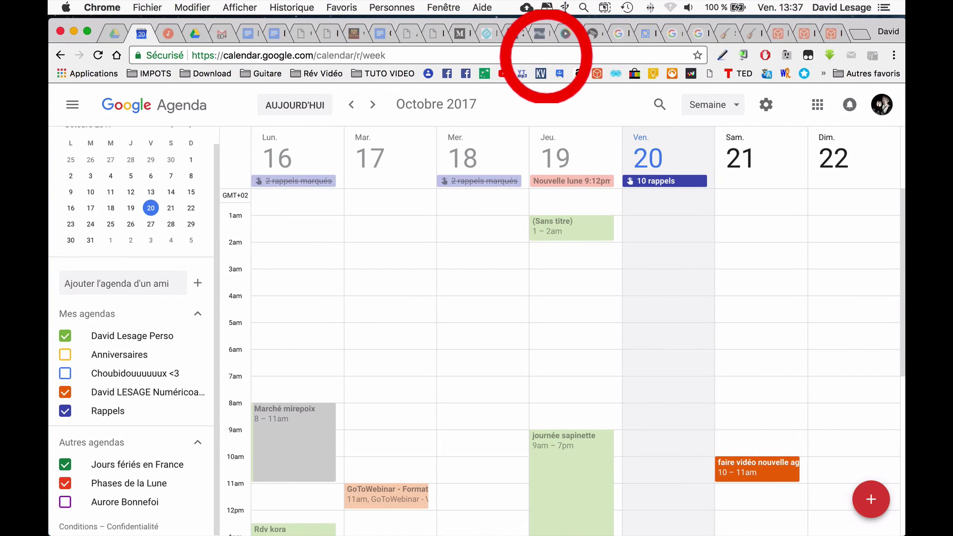
pyautogui.hotkey('ctrl', 'Right')
pyautogui.hotkey('ctrl', 'Left')
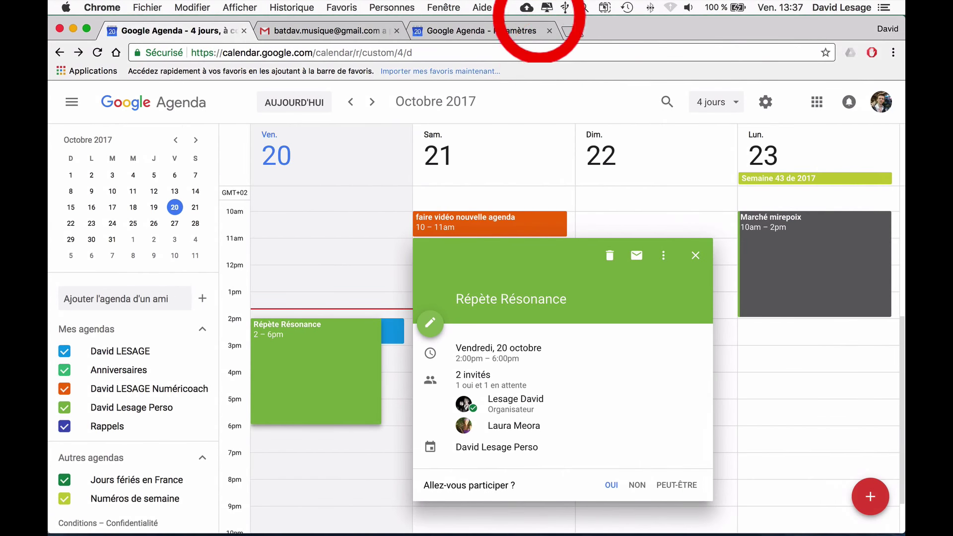
pyautogui.hotkey('ctrl', 'Up')
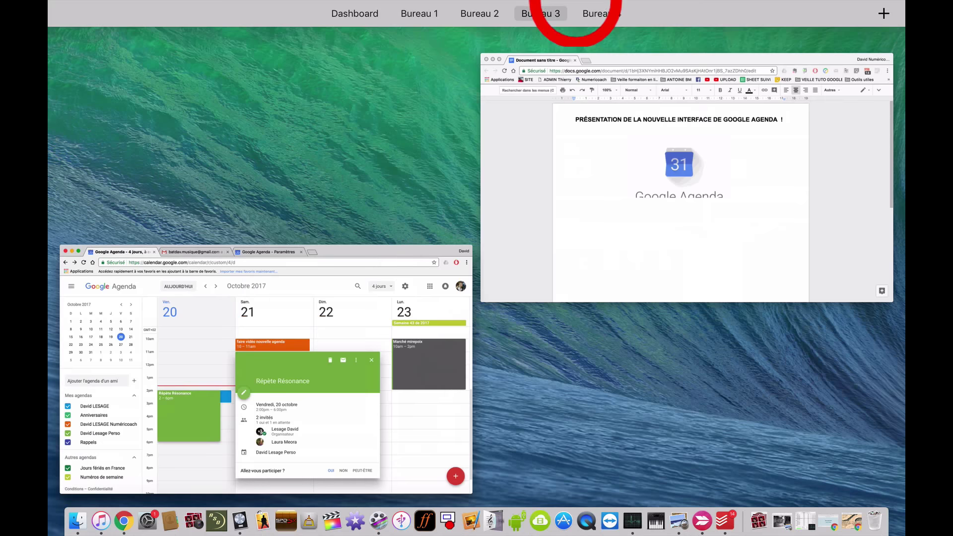
pyautogui.click(335, 33)
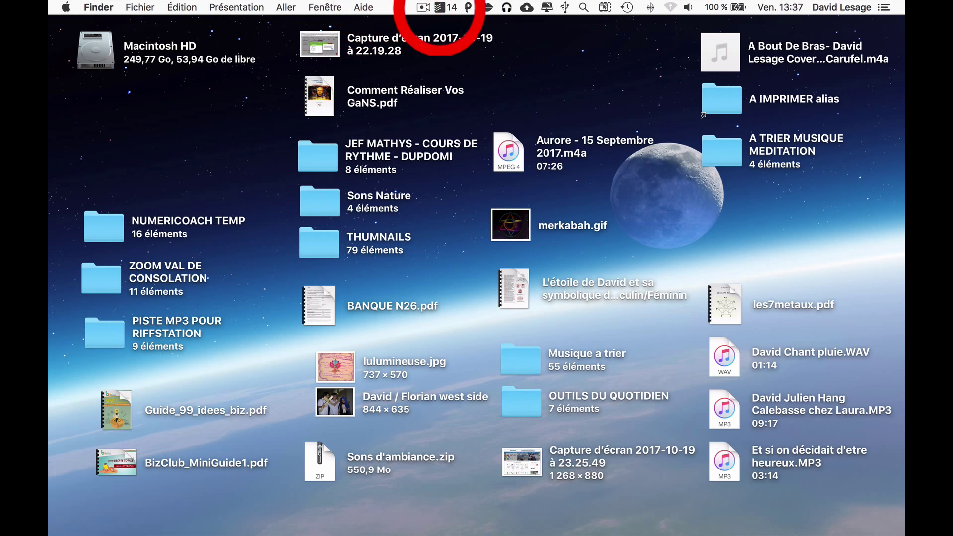
pyautogui.click(423, 7)
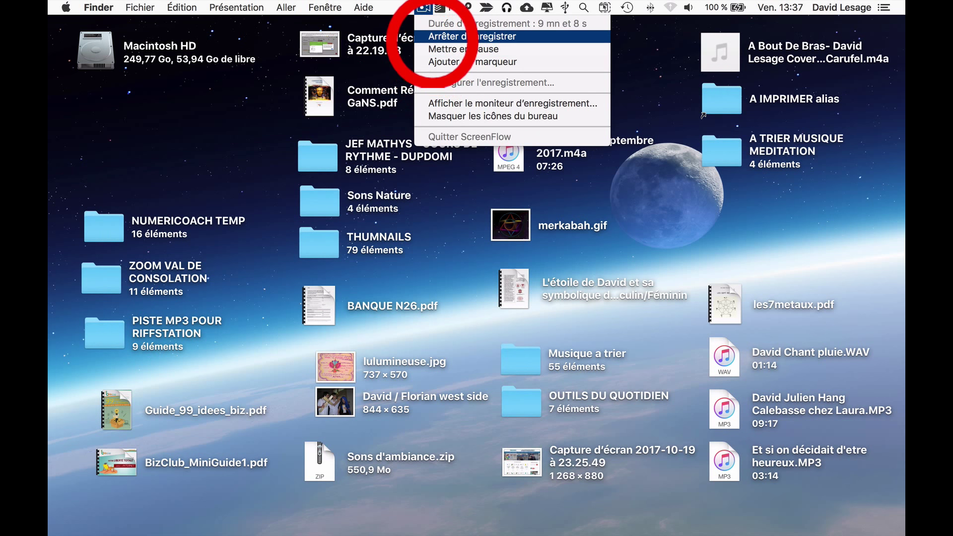